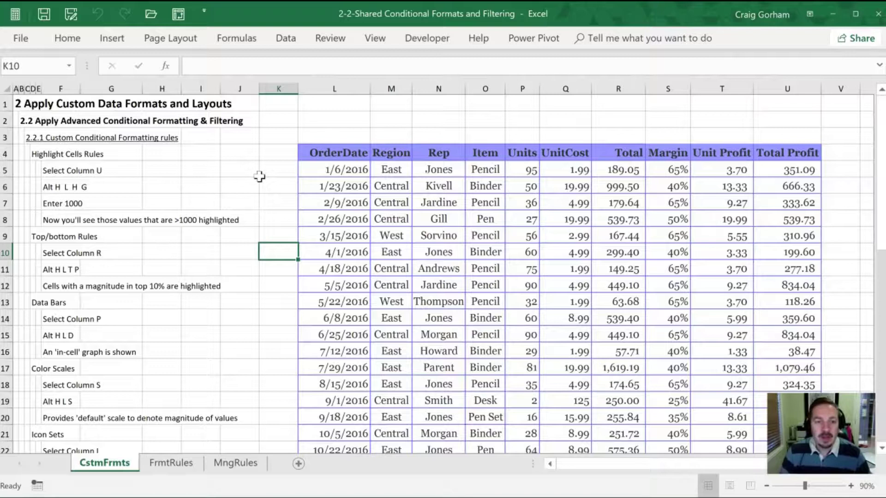
Step: Highlight Total Profit values in U5:U47 greater than 1000 using Light Red Fill with Dark Red Text
click(785, 174)
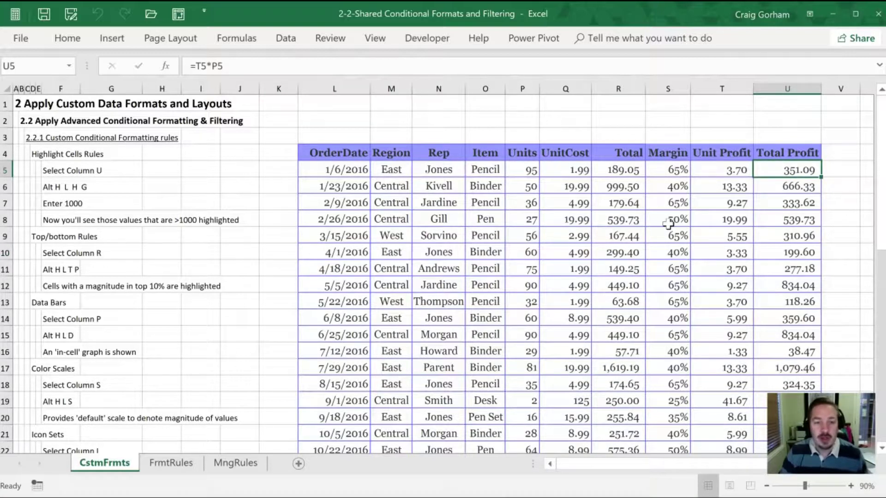
key(ctrl+shift+Down)
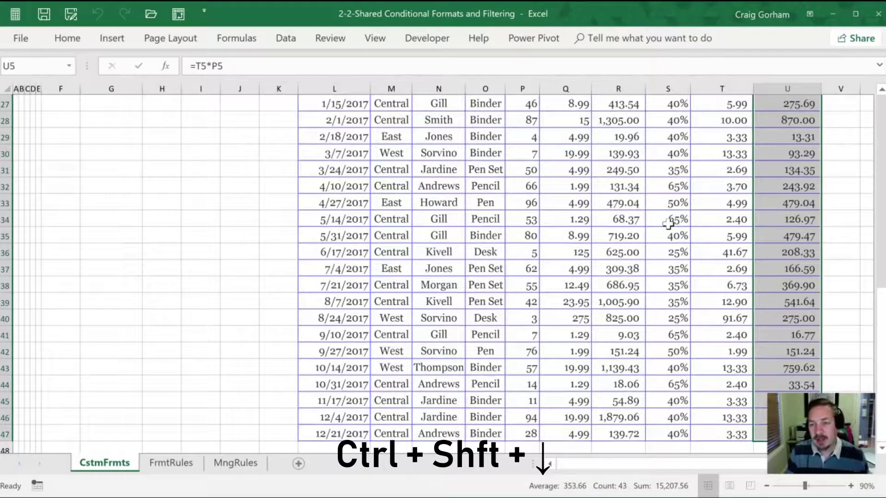
key(alt)
key(h)
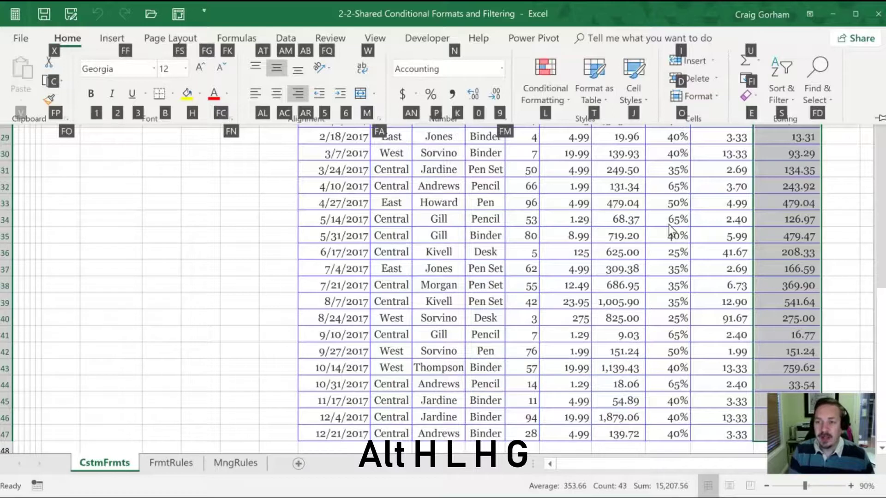
key(l)
key(h)
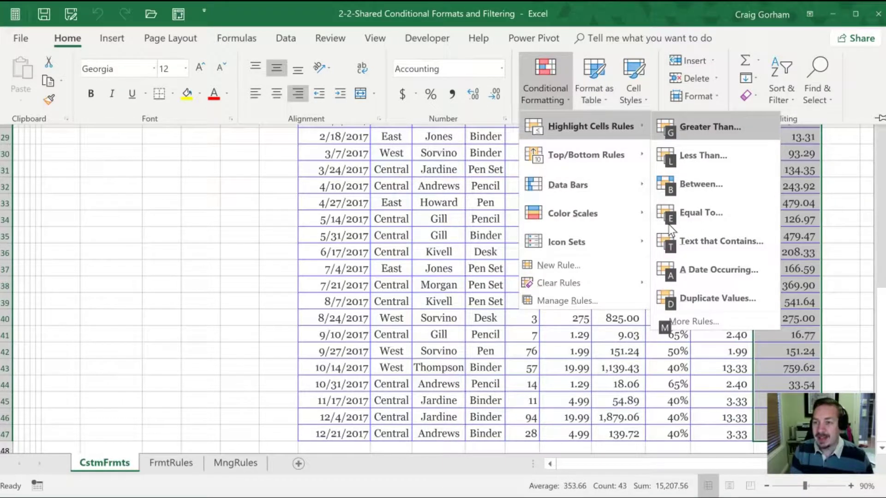
key(g)
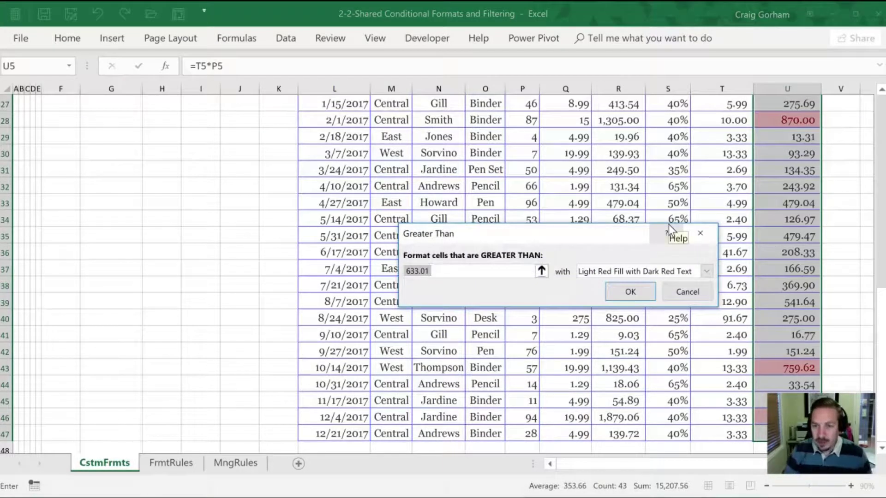
scroll(540, 240, up, 9)
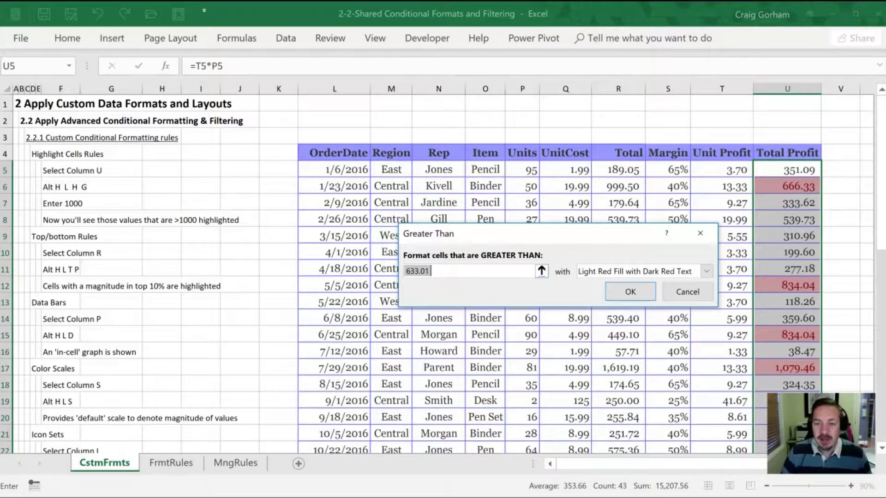
text(1000)
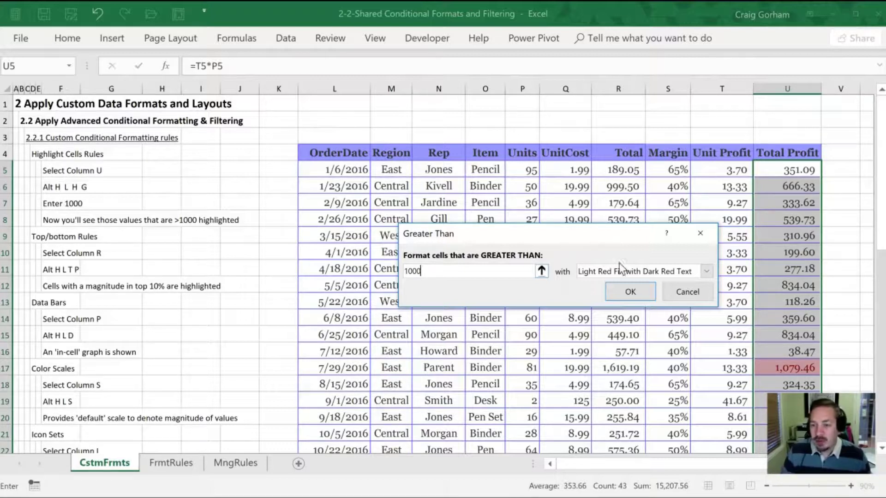
click(627, 292)
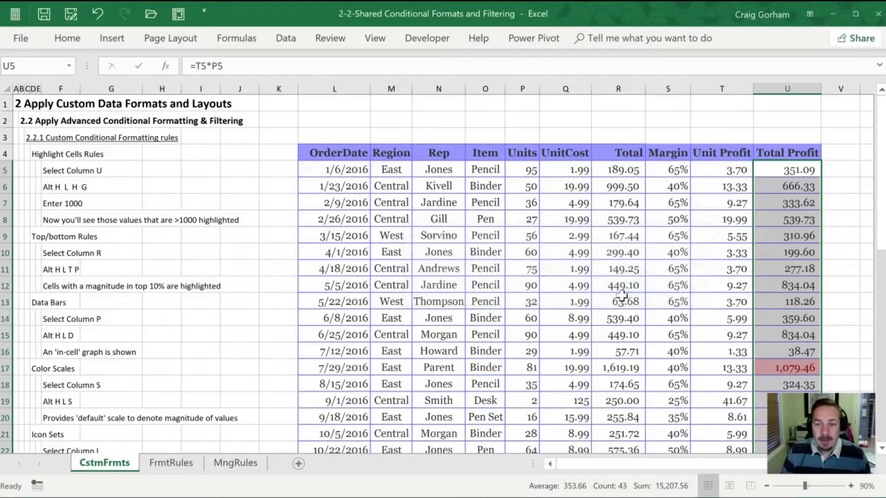
click(804, 201)
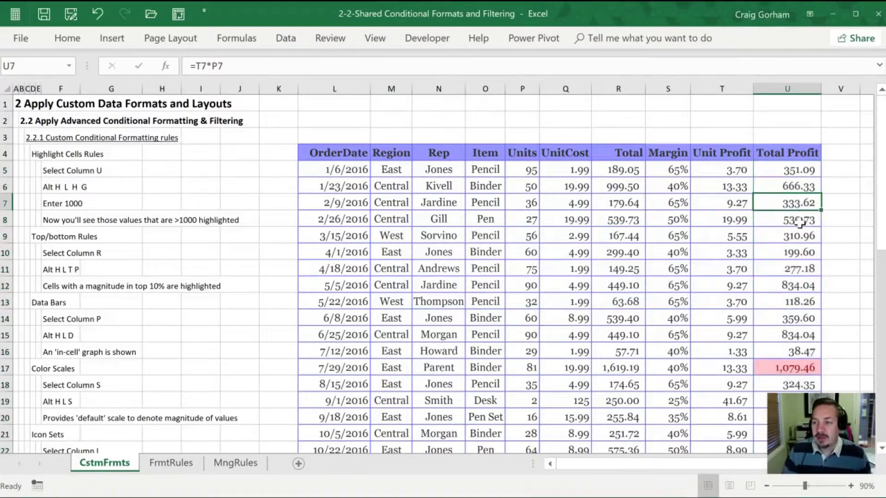
scroll(784, 184, down, 7)
scroll(777, 164, down, 3)
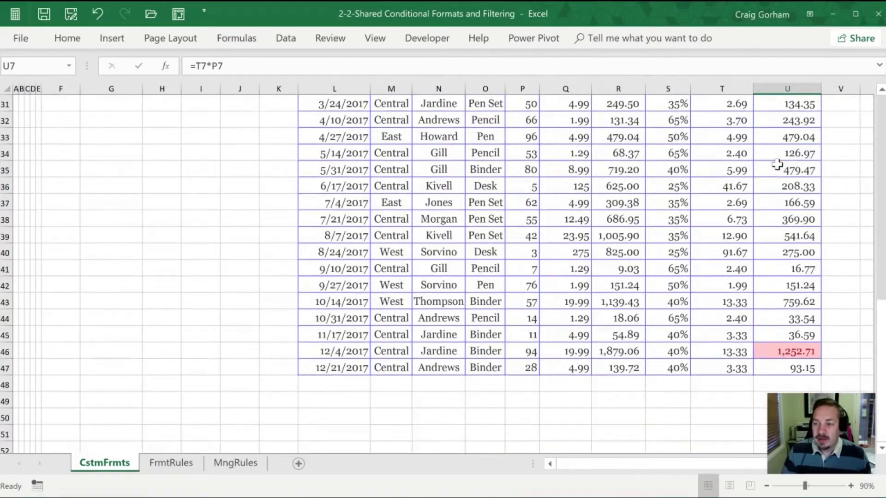
scroll(768, 371, up, 10)
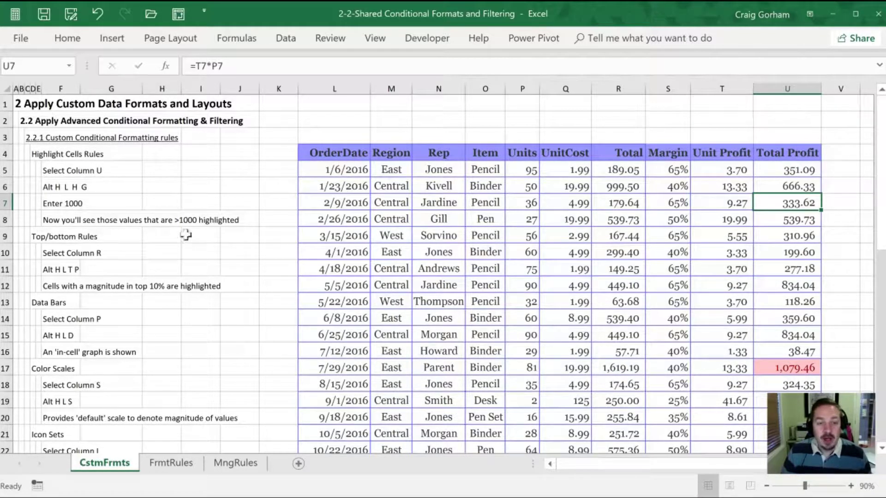
Step: Add a Top 10% conditional format to the Total values in R5:R47 using Green Fill with Dark Green Text
click(618, 216)
click(624, 171)
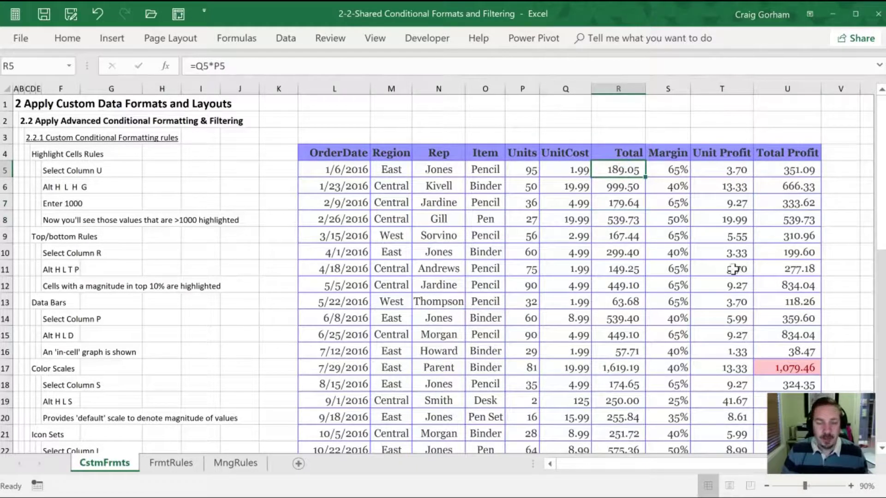
key(ctrl+shift+Down)
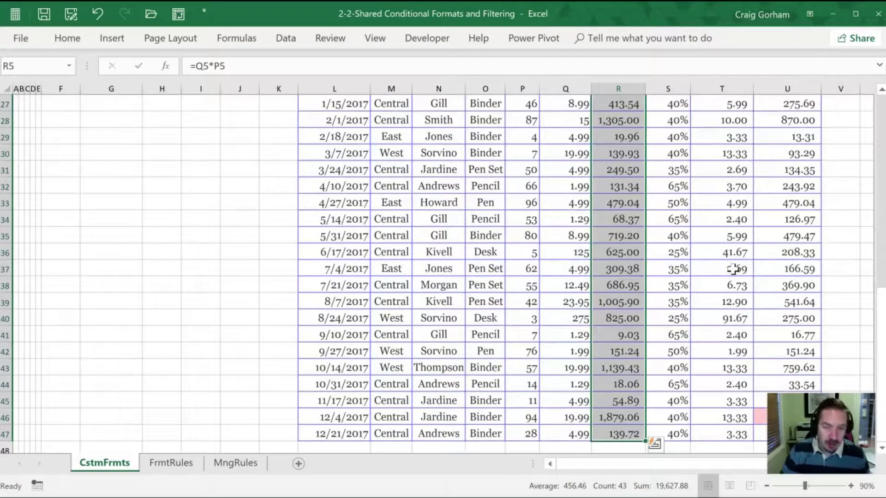
scroll(734, 269, up, 8)
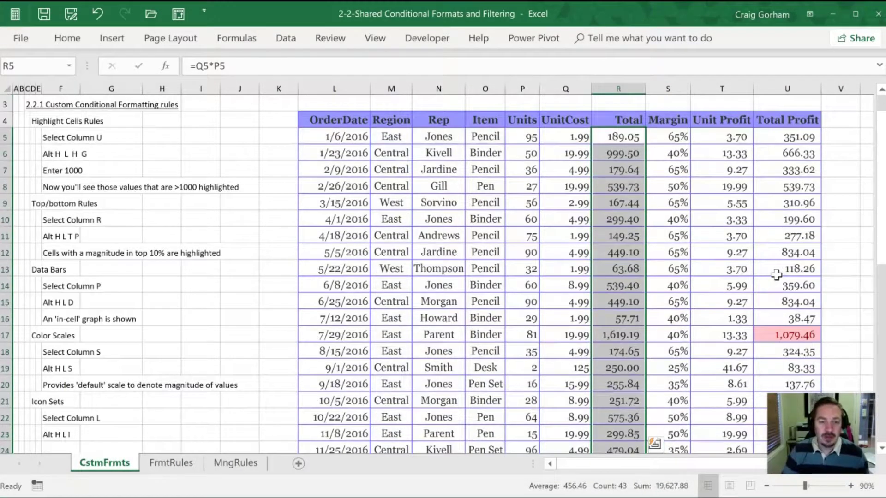
key(alt+h)
key(l)
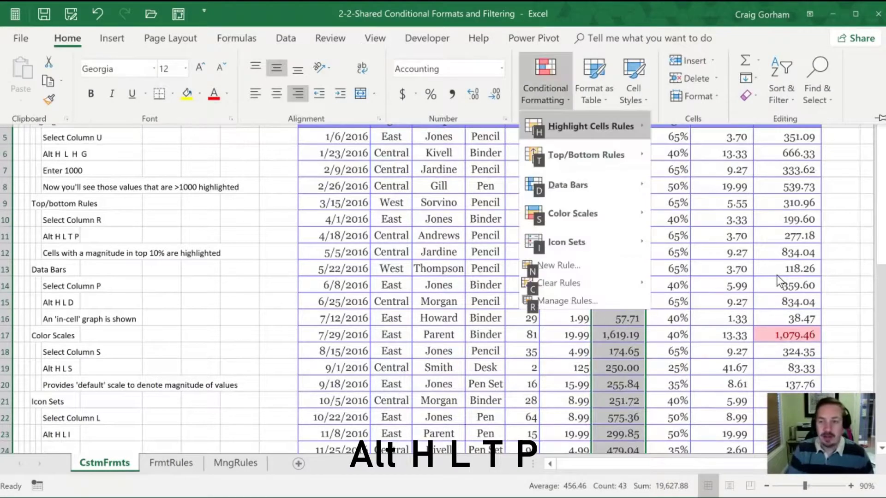
key(t)
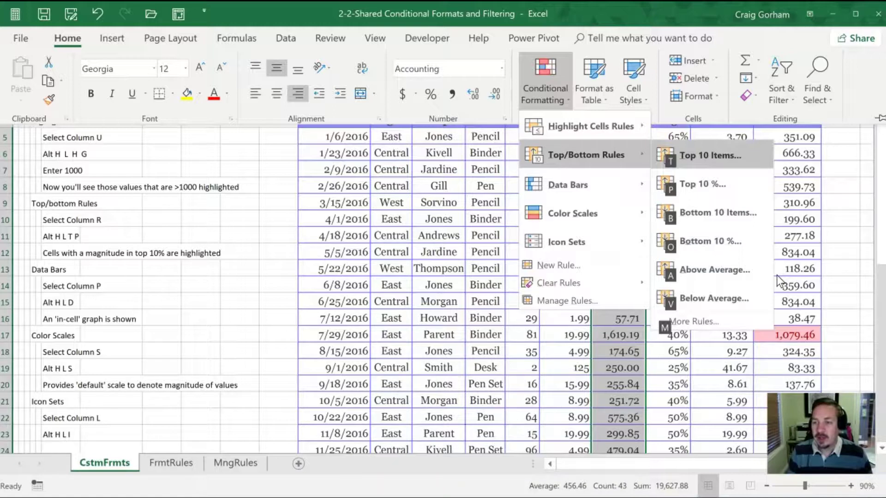
key(p)
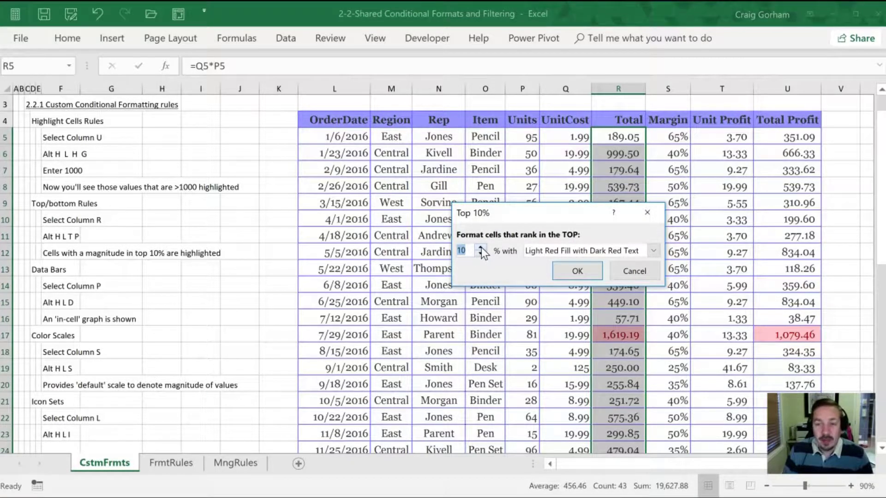
click(653, 251)
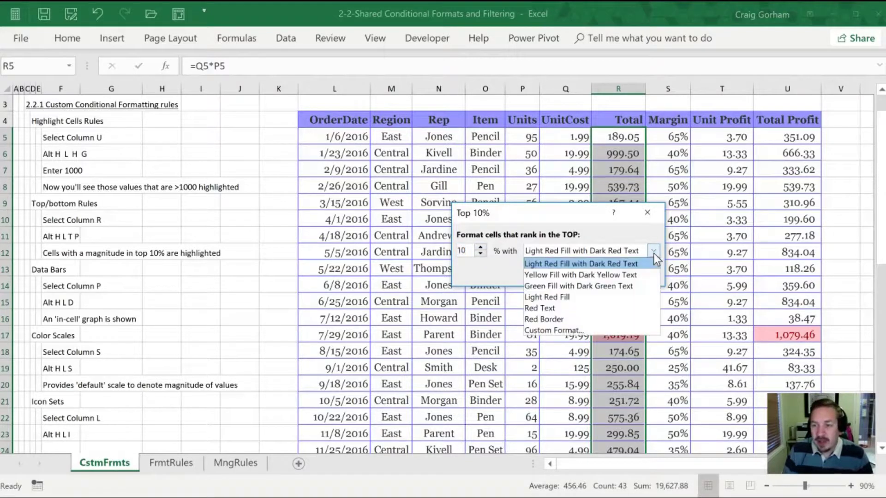
click(585, 286)
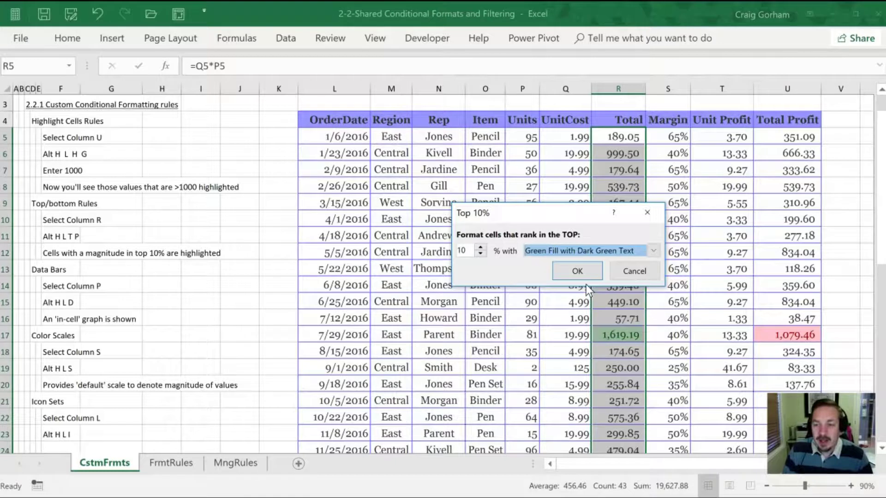
click(566, 269)
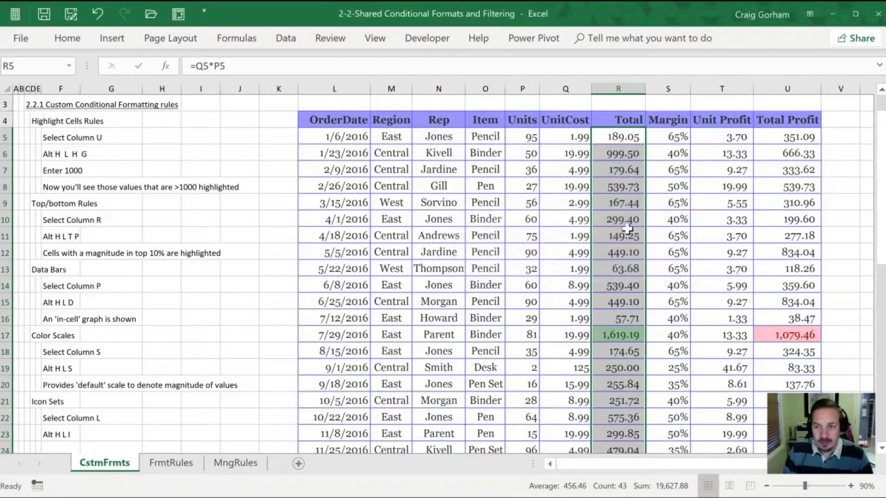
Step: Examine which values are highlighted in the Total and Total Profit columns down to the table's last row
click(631, 231)
scroll(630, 232, down, 4)
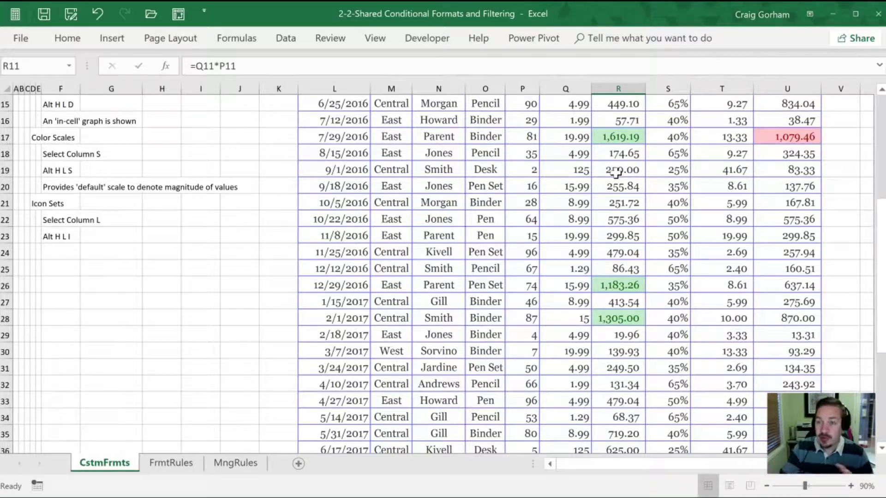
scroll(624, 304, down, 4)
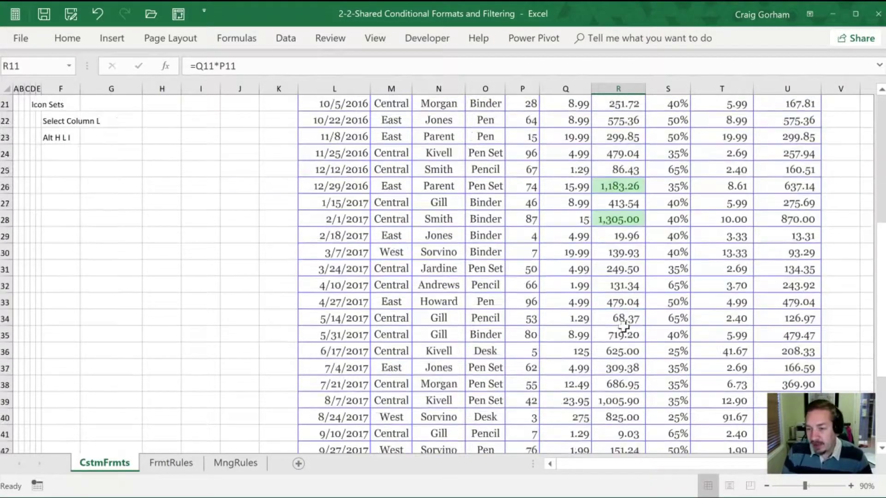
scroll(623, 303, down, 1)
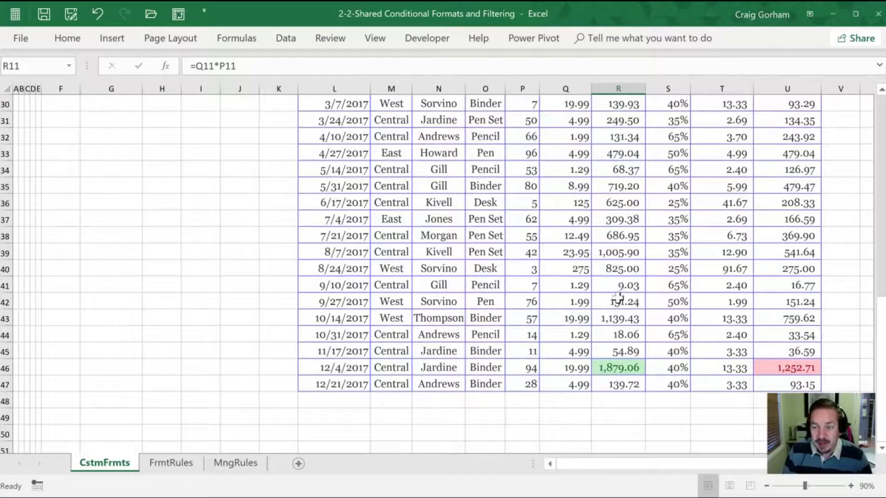
scroll(618, 299, up, 2)
scroll(618, 299, down, 1)
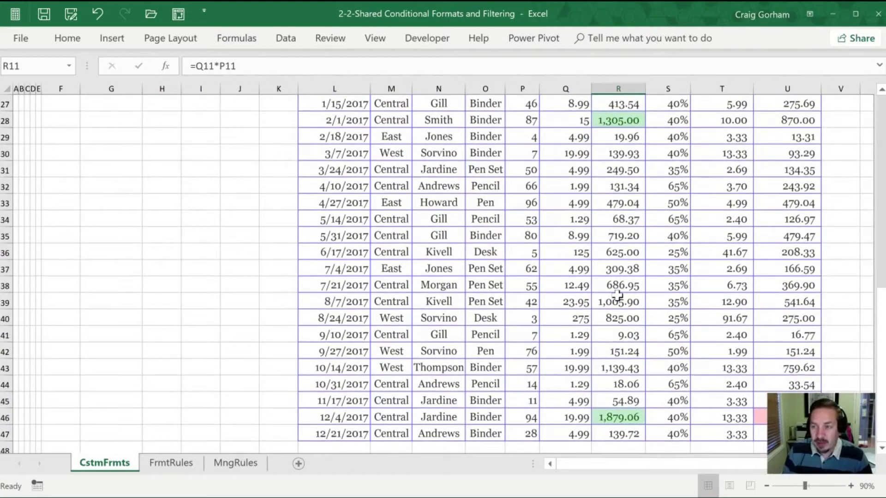
scroll(618, 295, up, 6)
scroll(617, 293, up, 3)
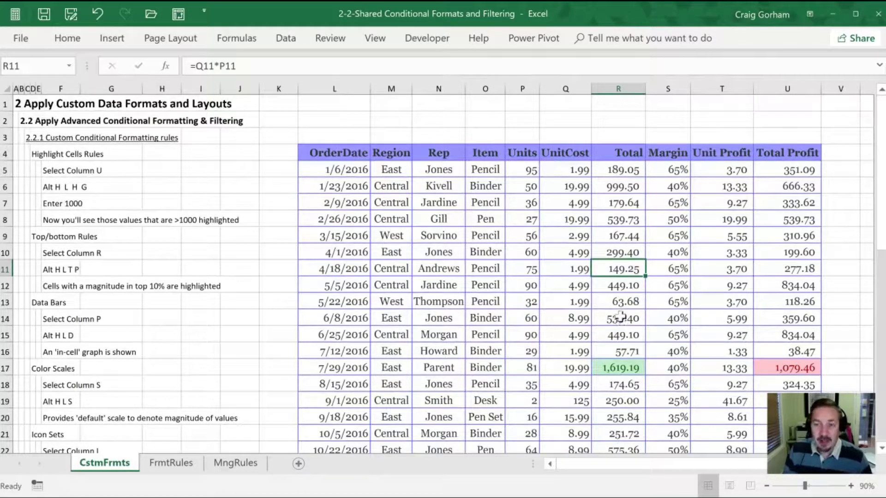
scroll(620, 316, down, 2)
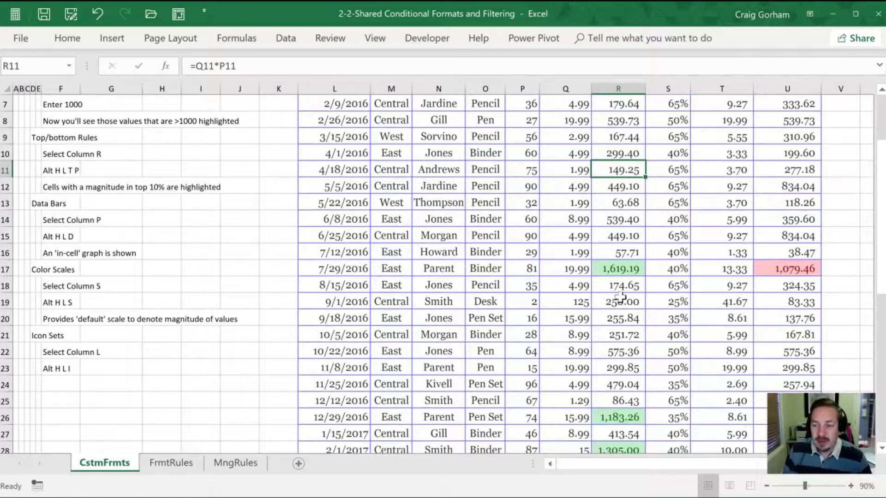
scroll(621, 297, down, 7)
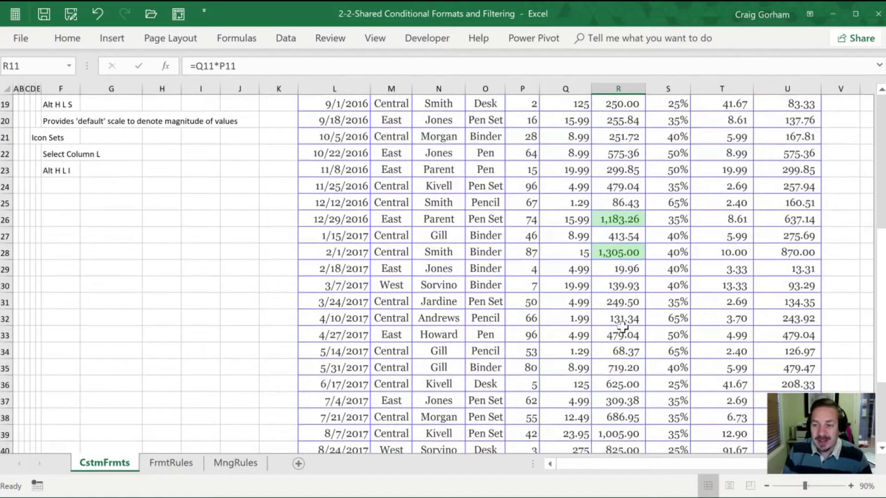
scroll(622, 321, up, 9)
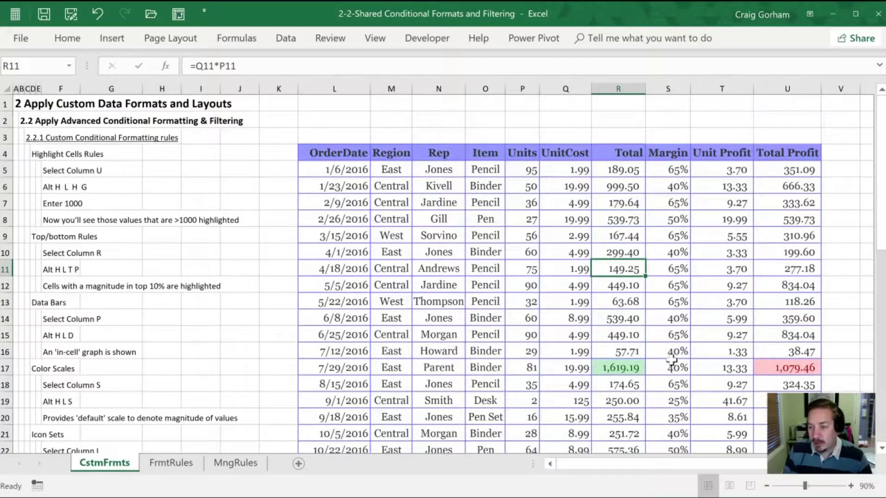
scroll(611, 354, down, 5)
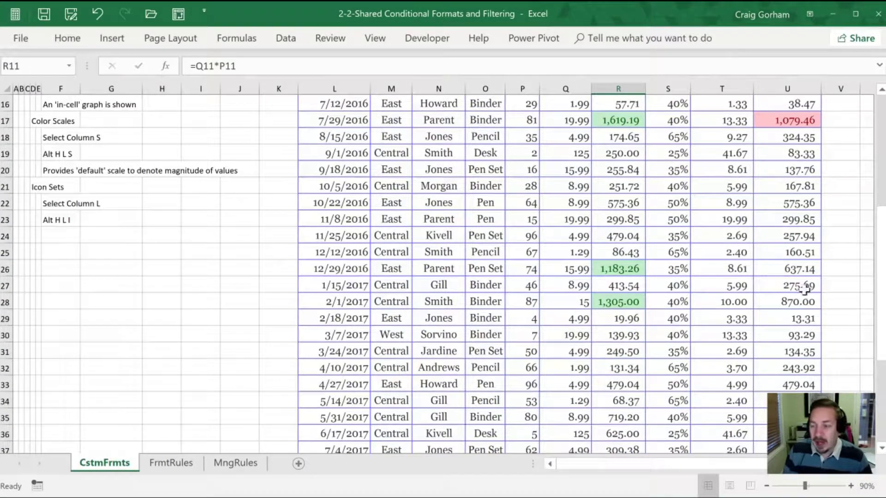
scroll(794, 334, up, 5)
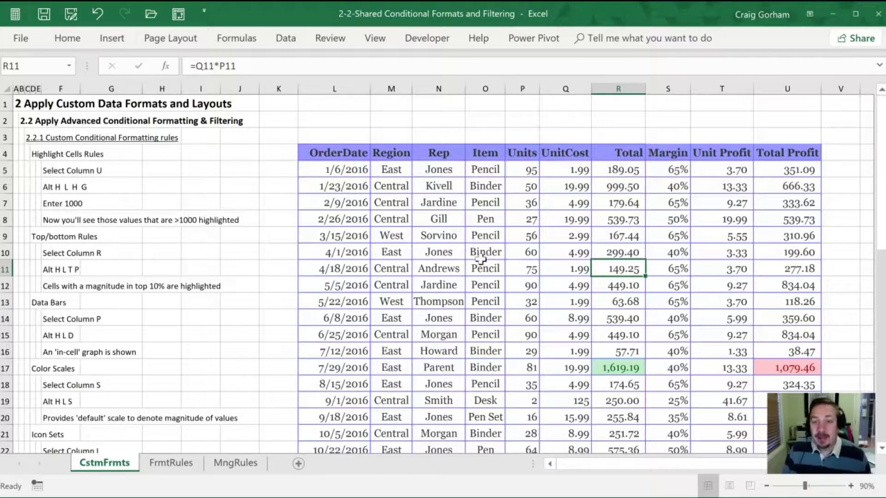
Step: Apply light blue gradient-fill data bars to the Units values in P5:P47
click(485, 237)
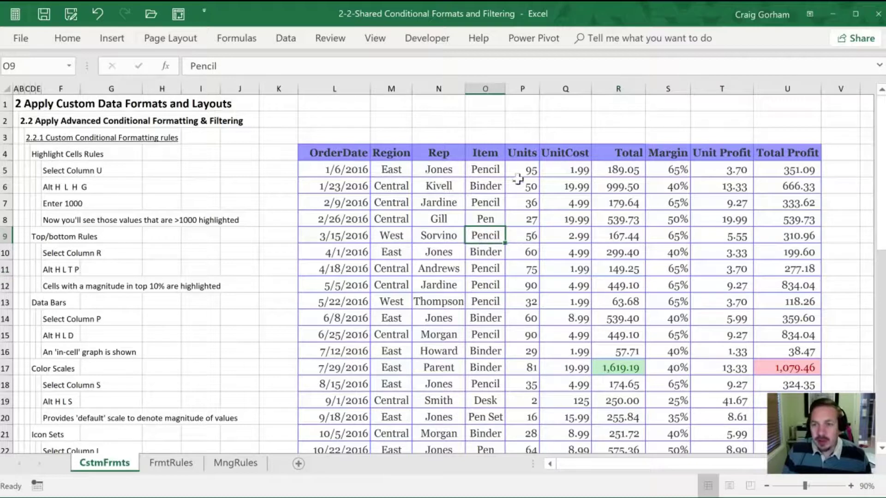
click(528, 171)
key(ctrl+shift+Down)
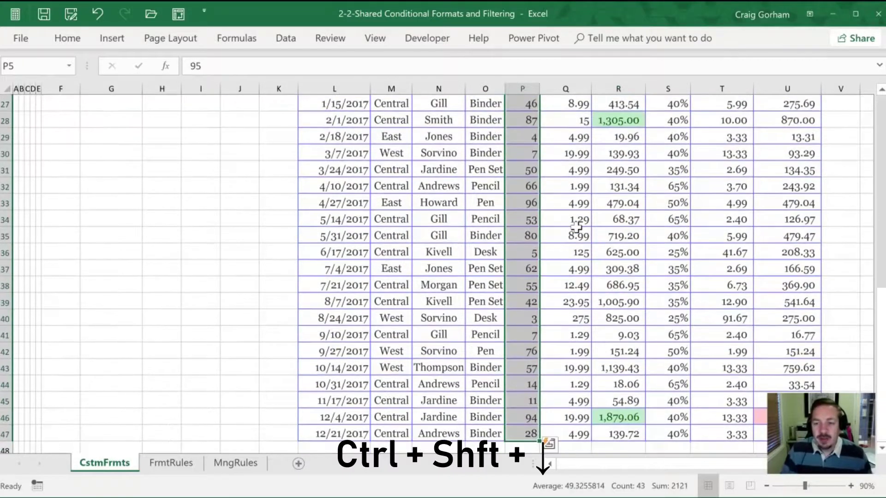
scroll(396, 159, up, 8)
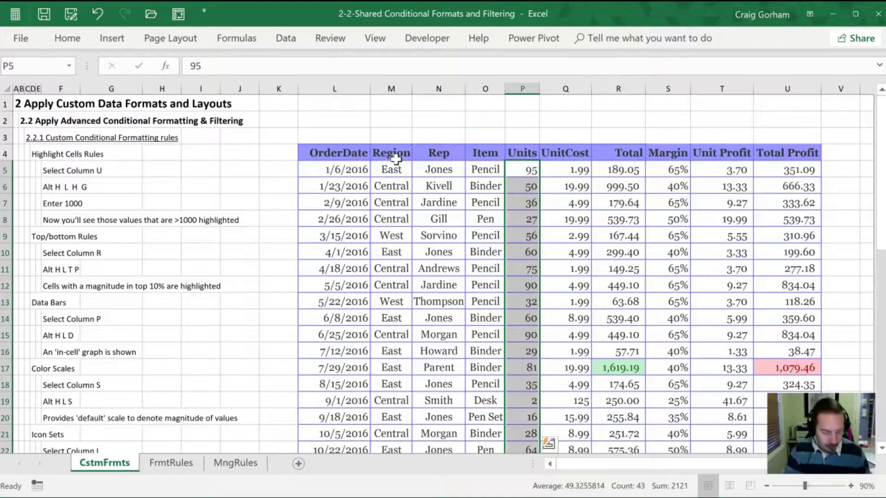
key(alt+h)
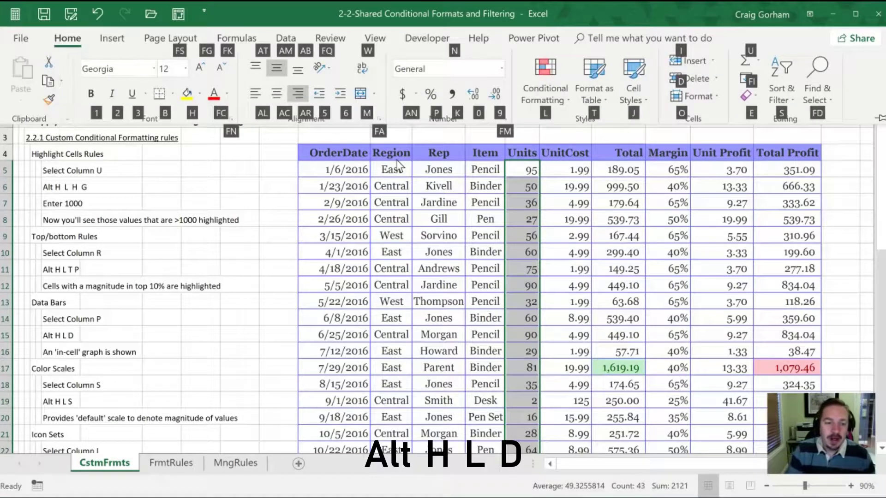
key(l)
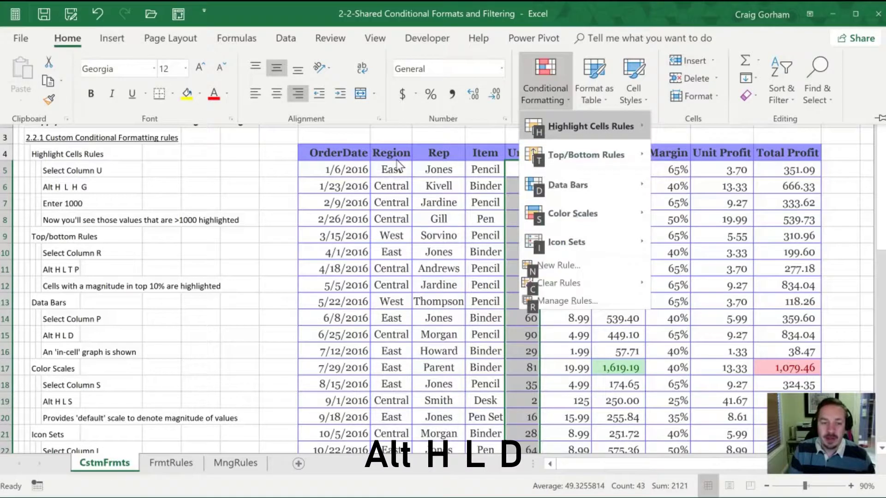
key(d)
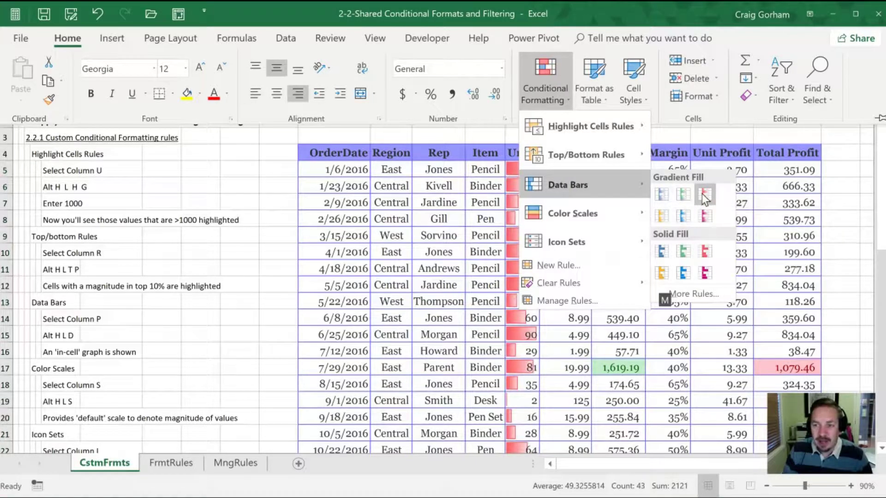
click(682, 215)
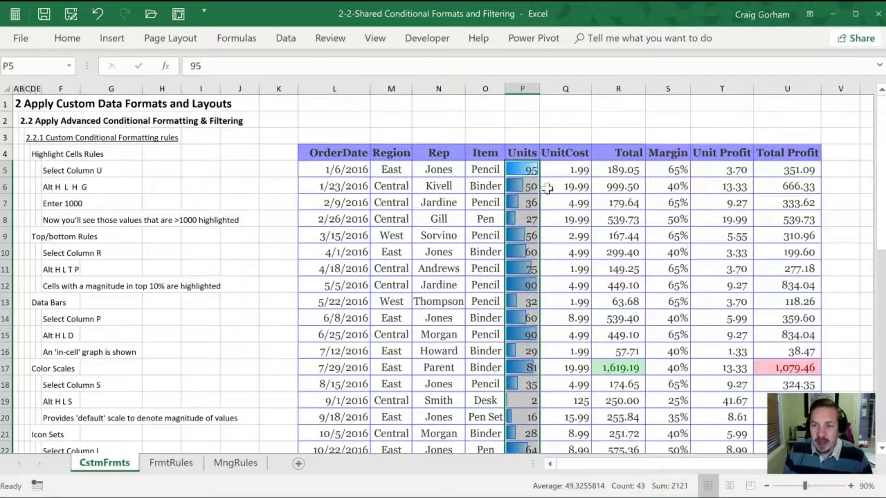
Step: Examine how the data bars in the Units column compare with their values down to the table's last row
click(530, 189)
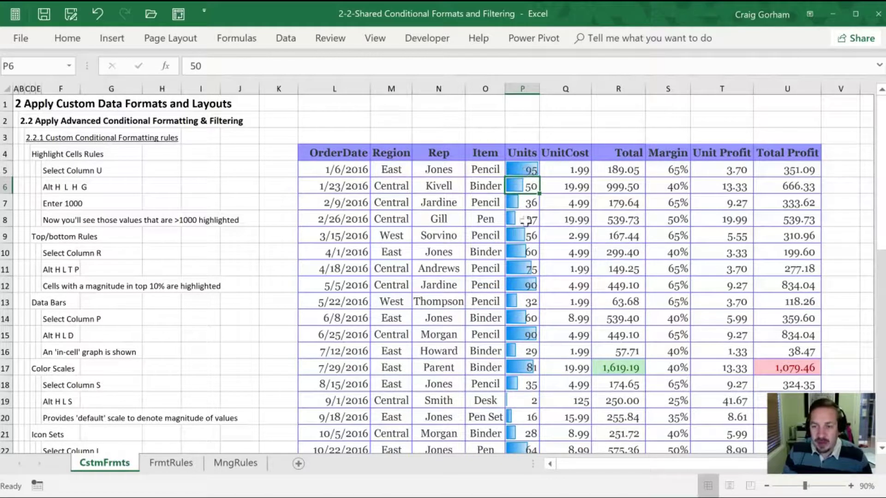
scroll(523, 360, down, 2)
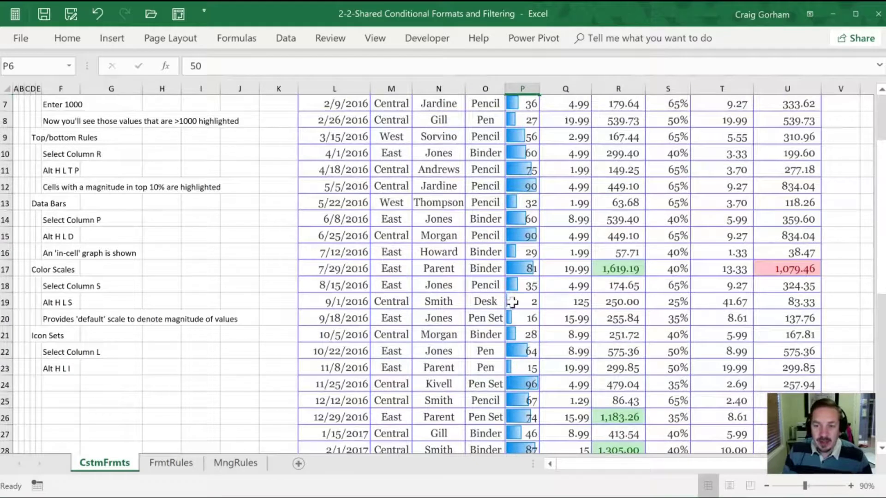
scroll(512, 302, down, 8)
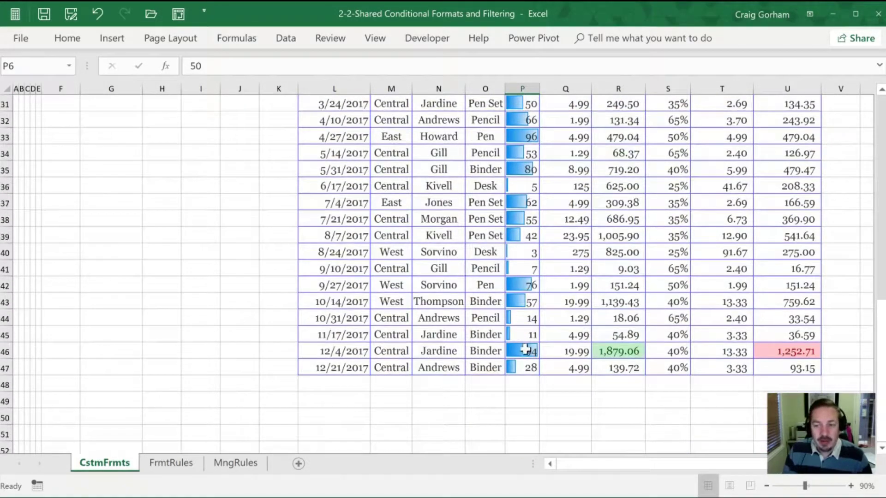
scroll(523, 343, up, 6)
scroll(522, 343, up, 4)
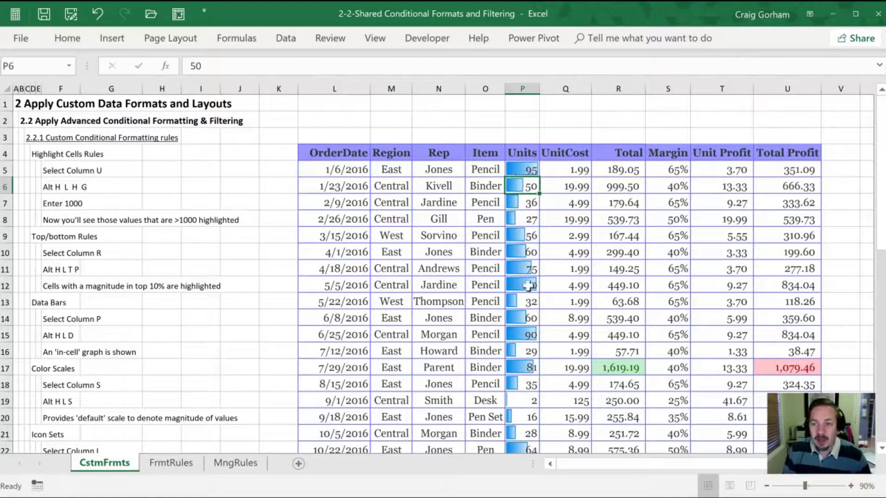
scroll(525, 319, down, 4)
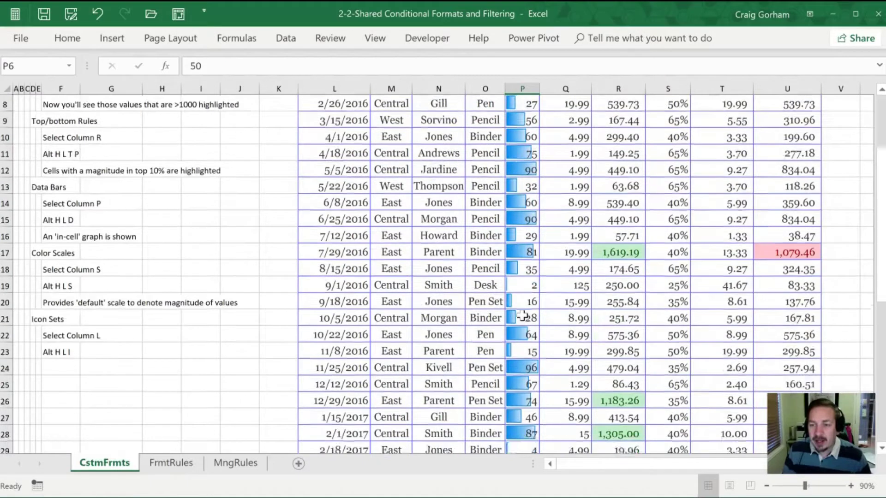
scroll(533, 313, down, 7)
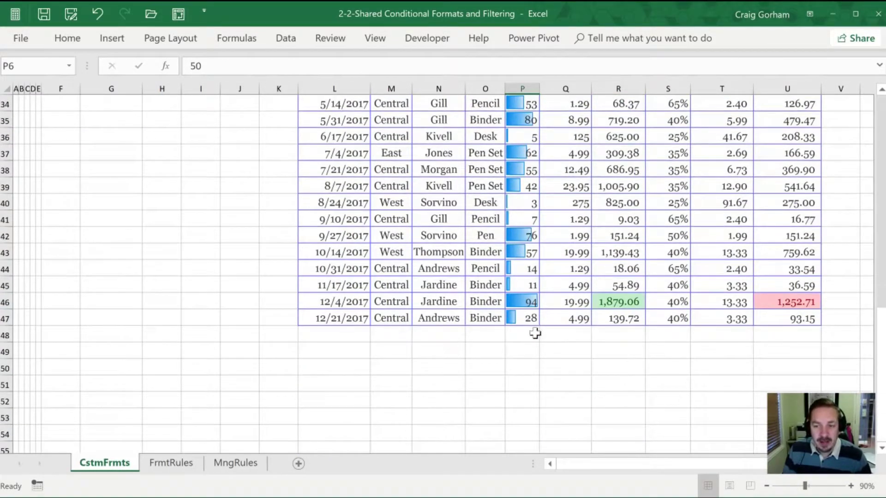
scroll(539, 337, up, 11)
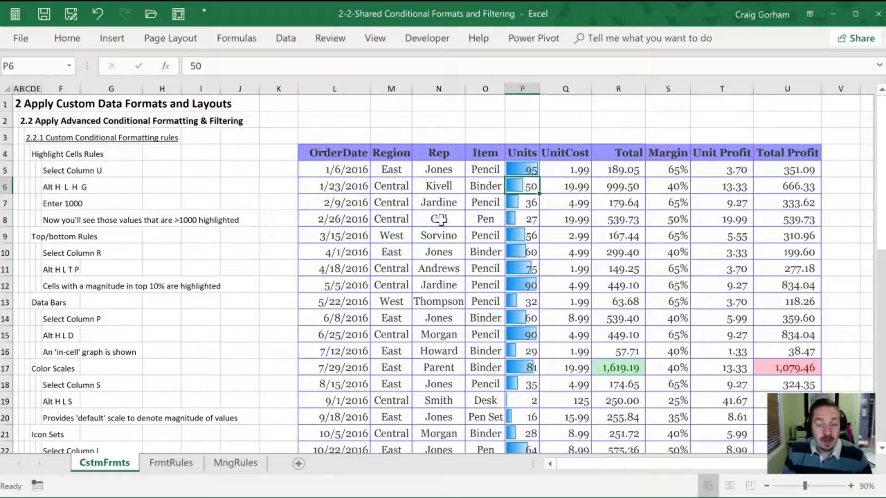
Step: Apply the Green-Yellow-Red color scale to the Margin values in S5:S47
click(410, 224)
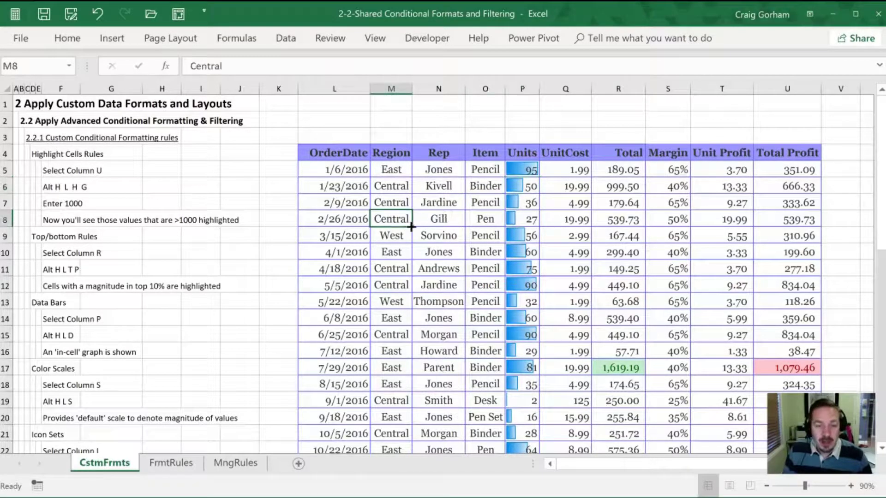
click(665, 171)
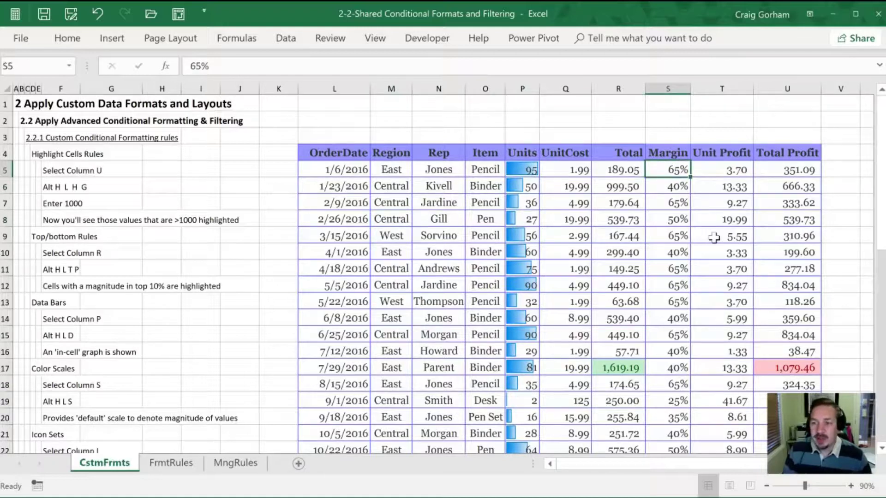
key(ctrl+shift+Down)
scroll(714, 237, up, 9)
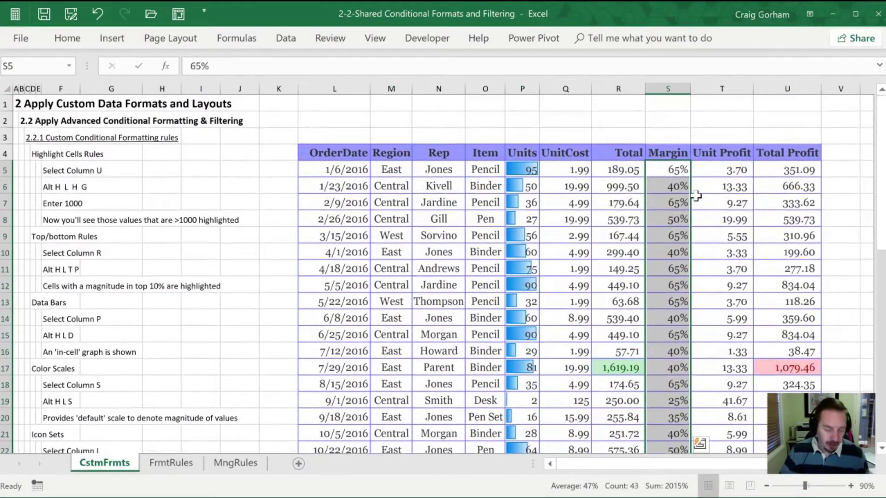
key(alt+h)
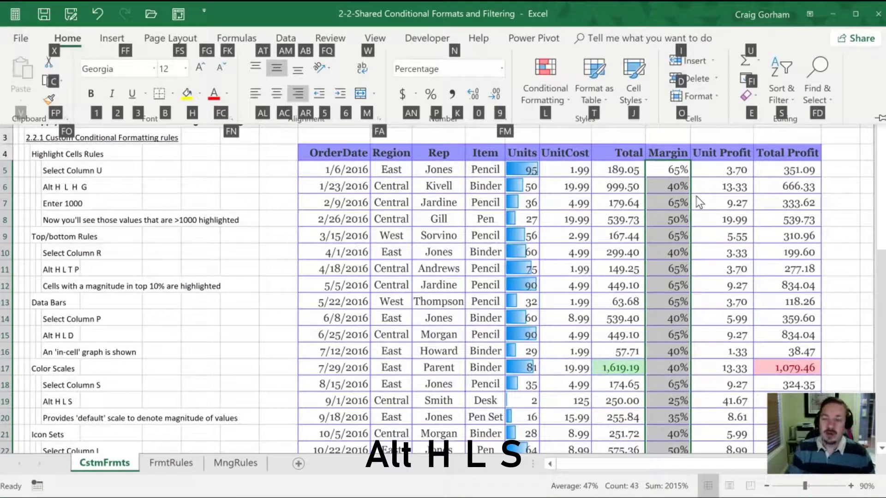
key(l)
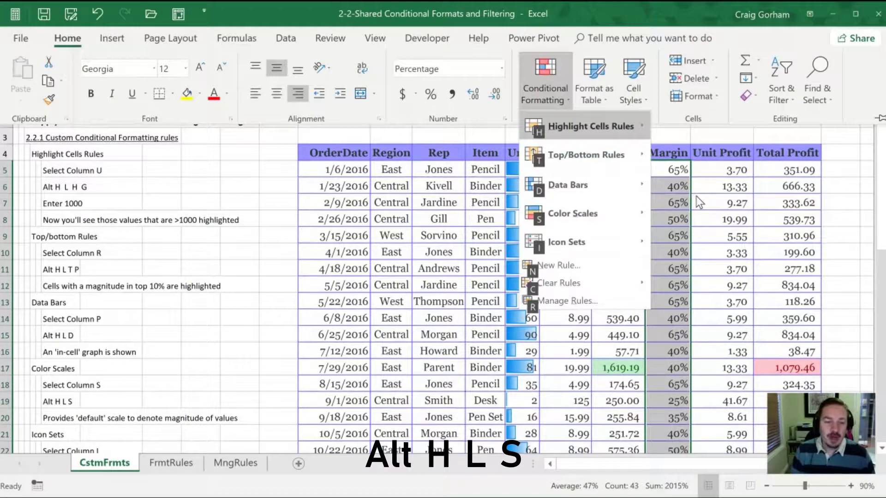
key(s)
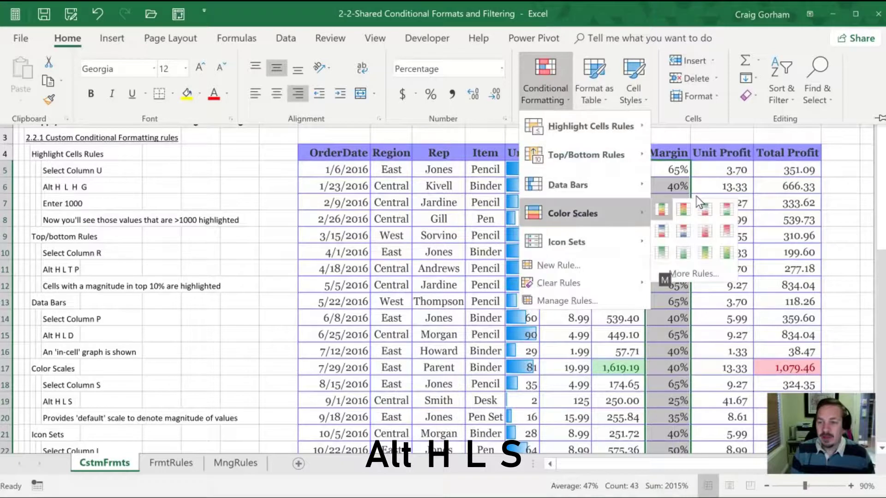
click(663, 207)
Step: Examine how the color scale shades the low, middle and high percentages throughout the Margin column
click(666, 235)
scroll(665, 247, down, 4)
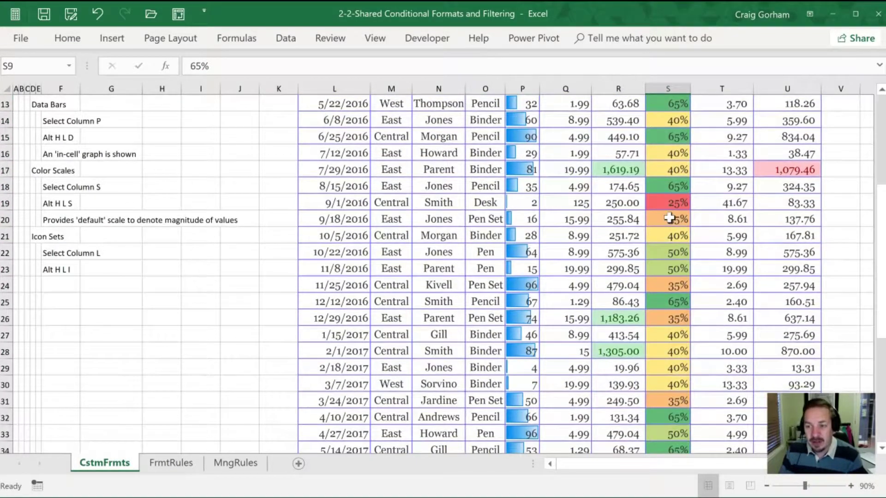
scroll(668, 221, down, 2)
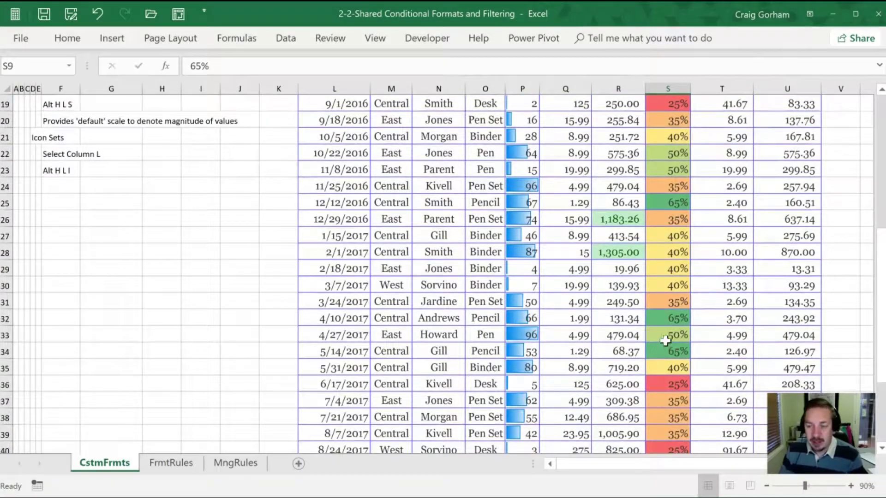
scroll(667, 330, down, 3)
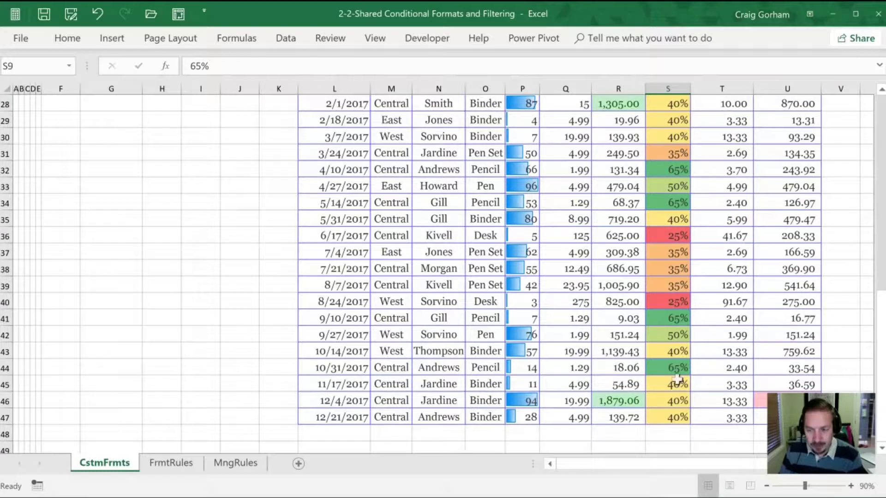
scroll(671, 381, up, 3)
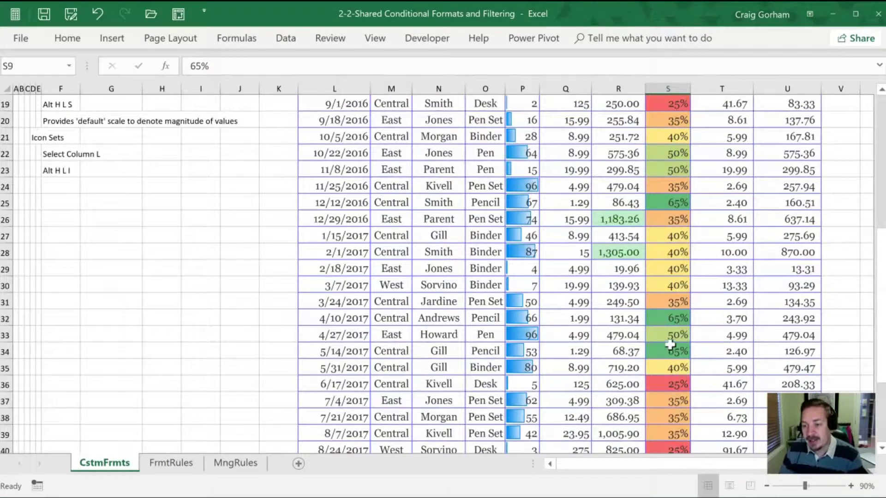
scroll(681, 314, up, 2)
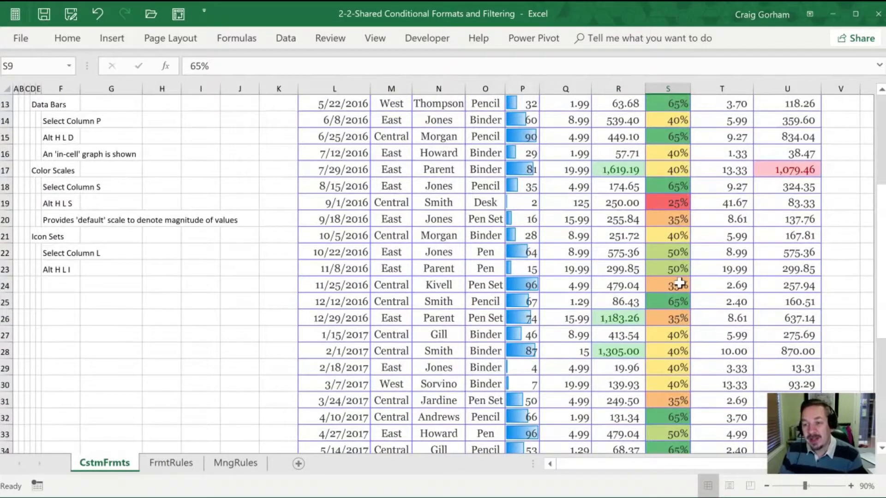
scroll(678, 286, up, 3)
scroll(660, 295, down, 1)
click(654, 301)
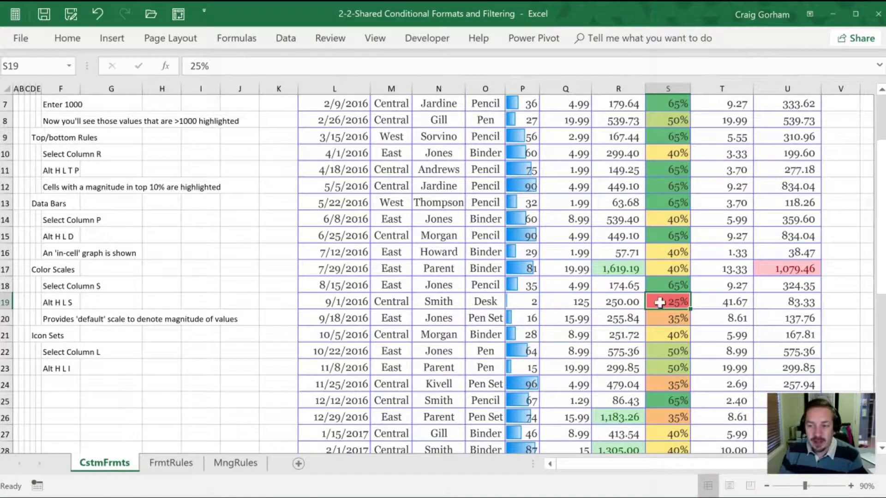
click(662, 284)
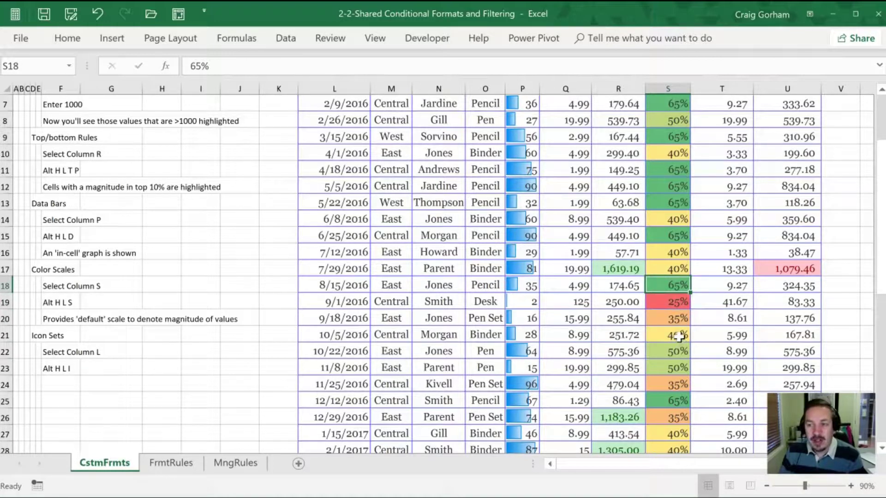
scroll(678, 336, up, 2)
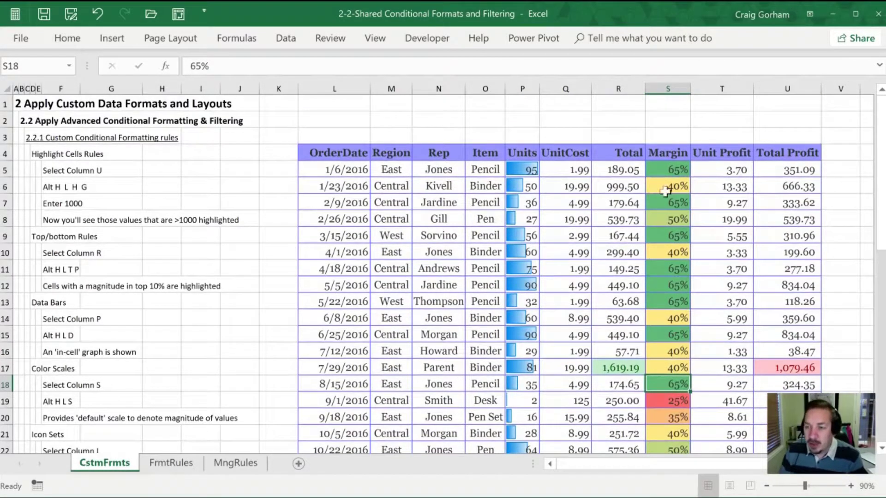
scroll(664, 191, down, 9)
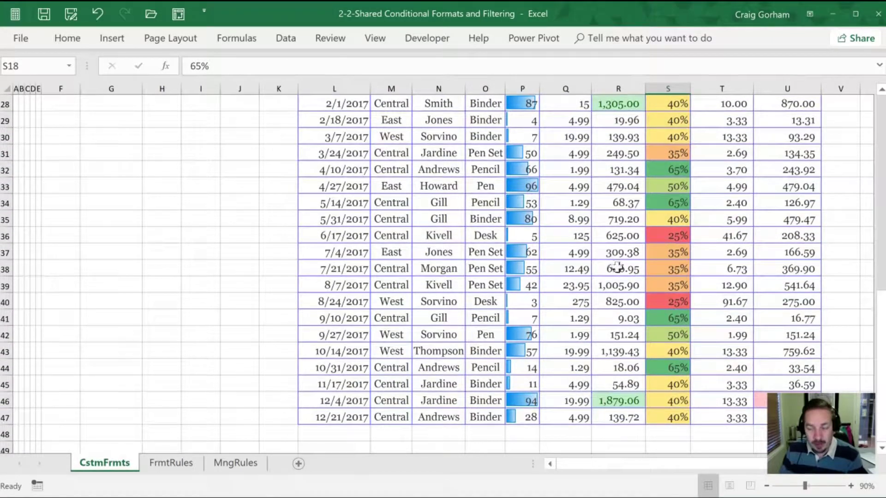
scroll(584, 290, up, 2)
scroll(584, 290, up, 3)
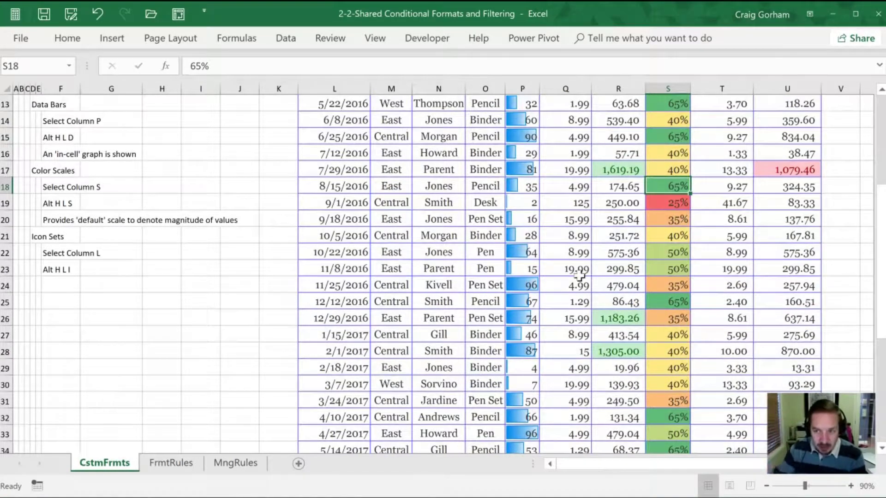
scroll(552, 289, up, 2)
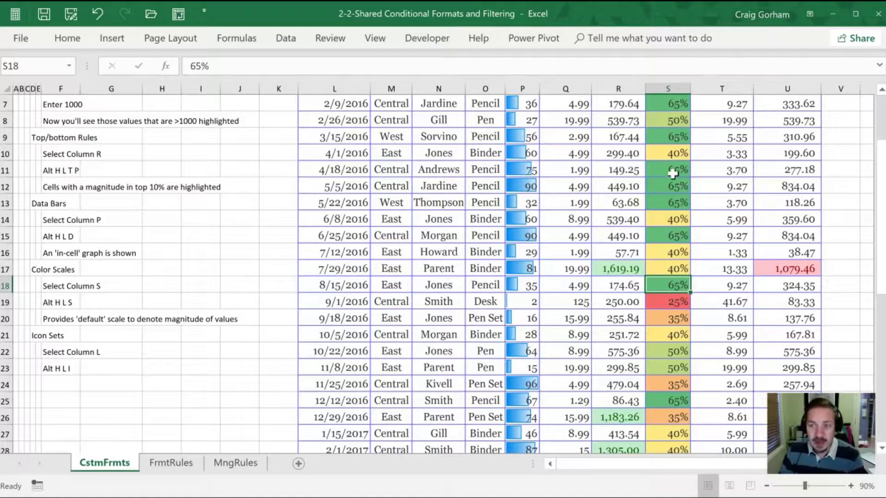
scroll(660, 183, up, 2)
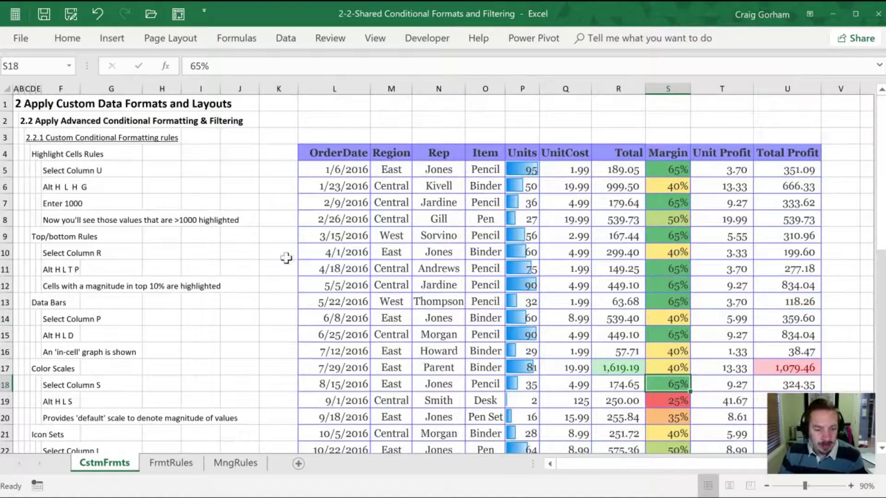
Step: Apply the 3 Flags icon set to the OrderDate values in L5:L47
scroll(283, 256, down, 1)
click(110, 269)
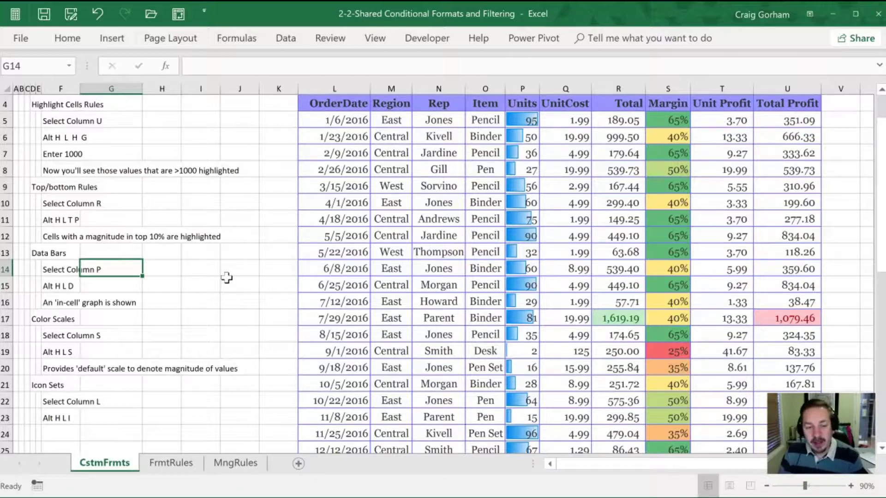
click(358, 121)
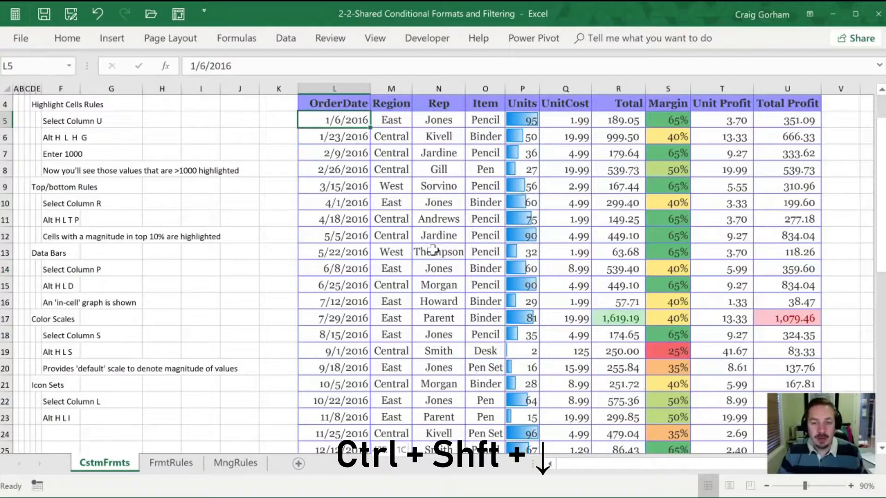
key(ctrl+shift+Down)
key(alt)
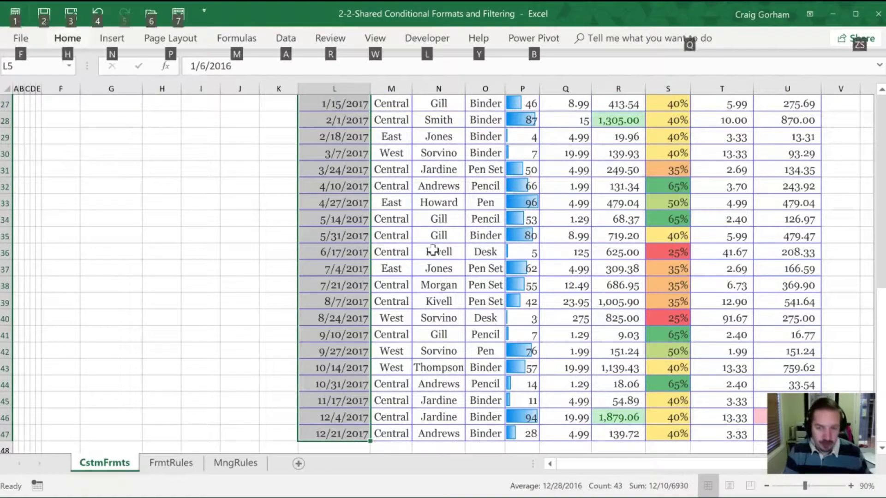
key(h)
key(l)
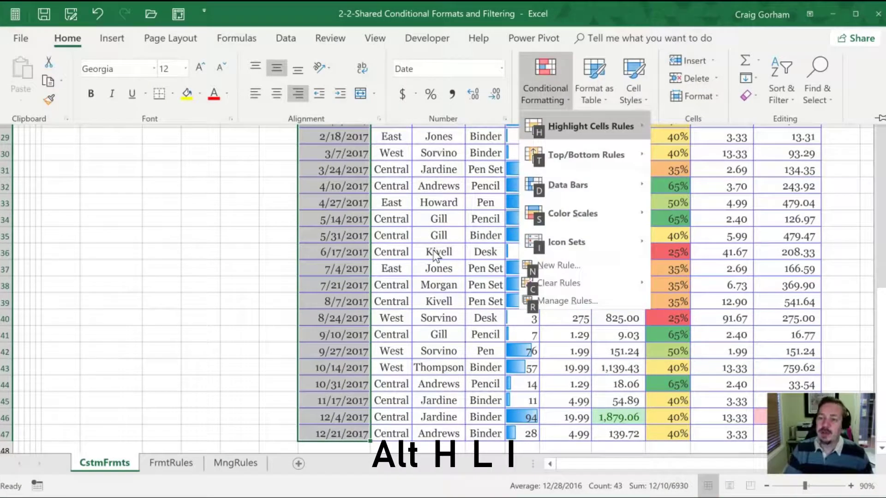
key(i)
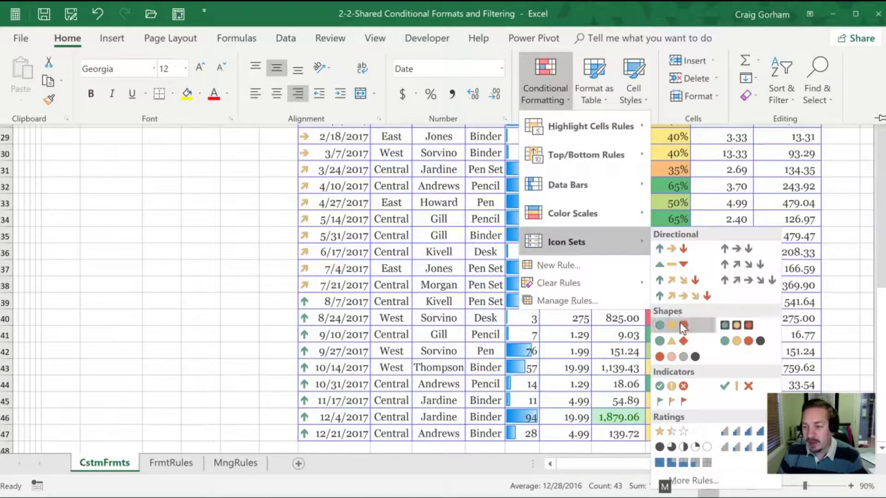
click(665, 400)
Step: Examine how the red, yellow and green flags are distributed over the dates from the first to the last row of the OrderDate column
scroll(372, 273, up, 5)
scroll(372, 273, up, 4)
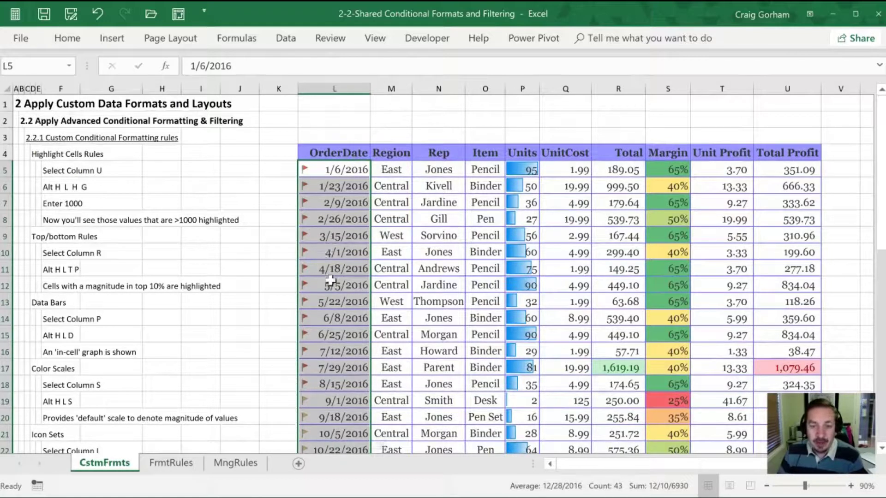
scroll(331, 277, down, 8)
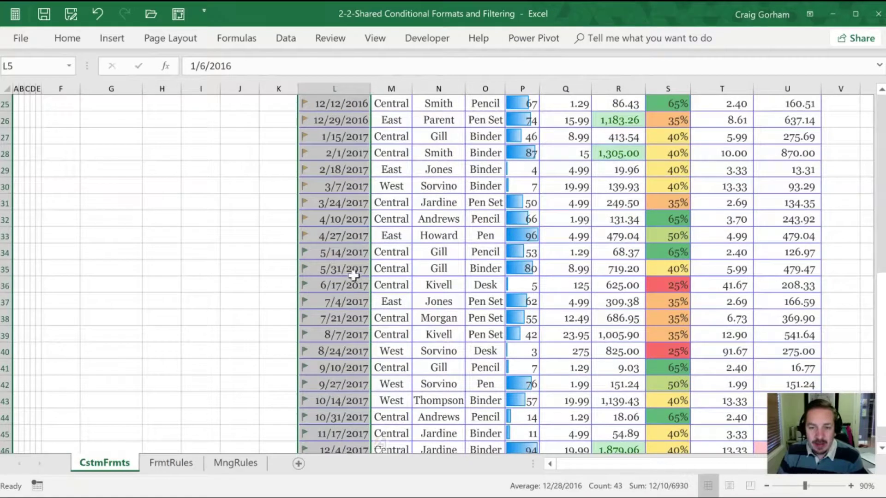
scroll(338, 253, down, 2)
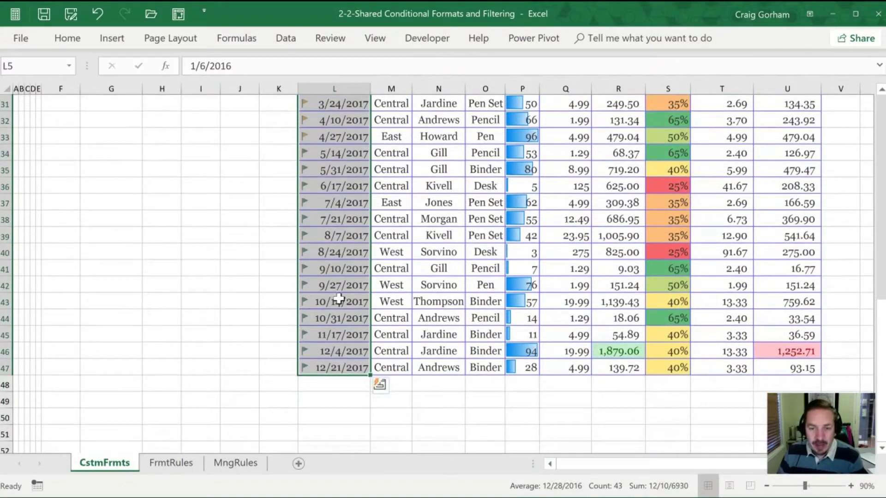
scroll(339, 298, up, 4)
scroll(339, 299, up, 2)
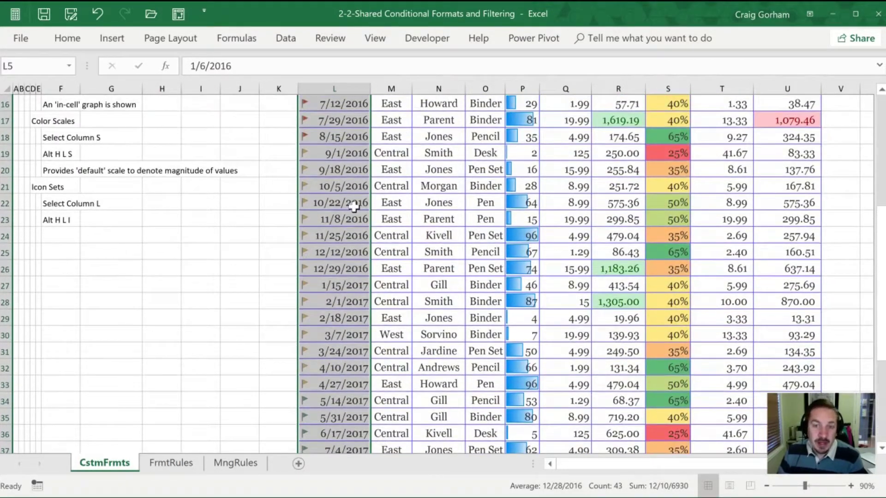
click(329, 288)
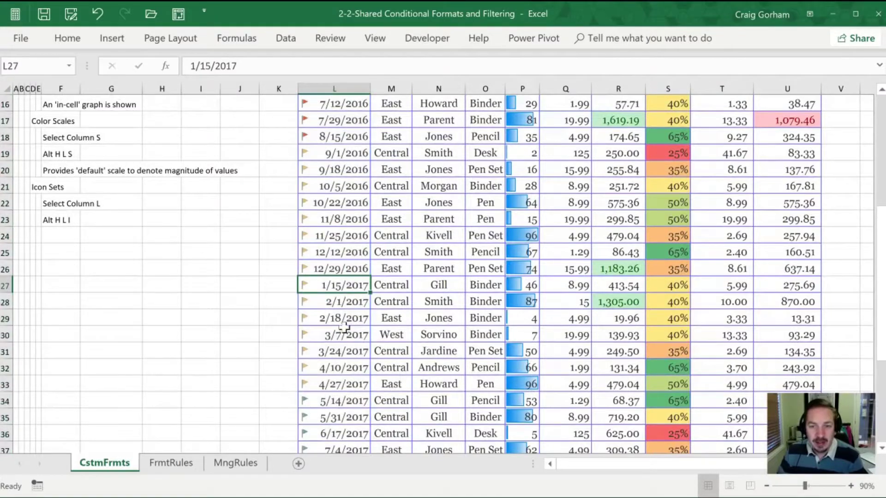
scroll(345, 325, up, 3)
scroll(345, 326, up, 2)
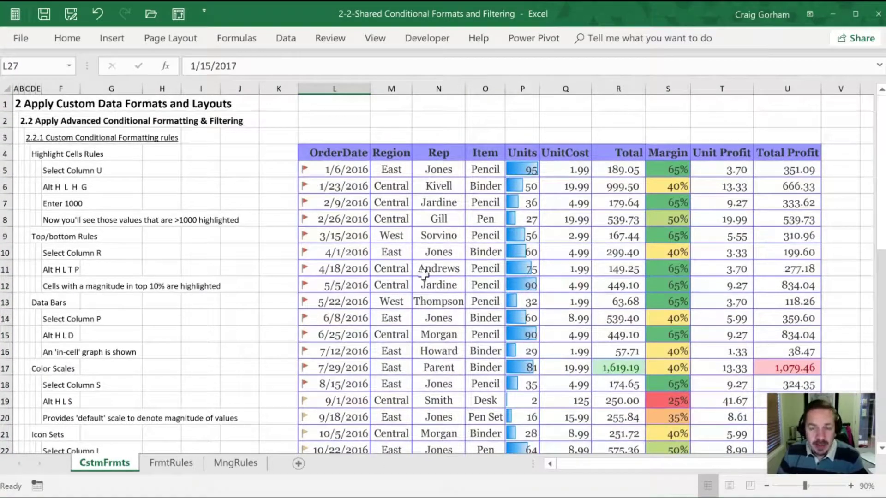
scroll(346, 239, down, 8)
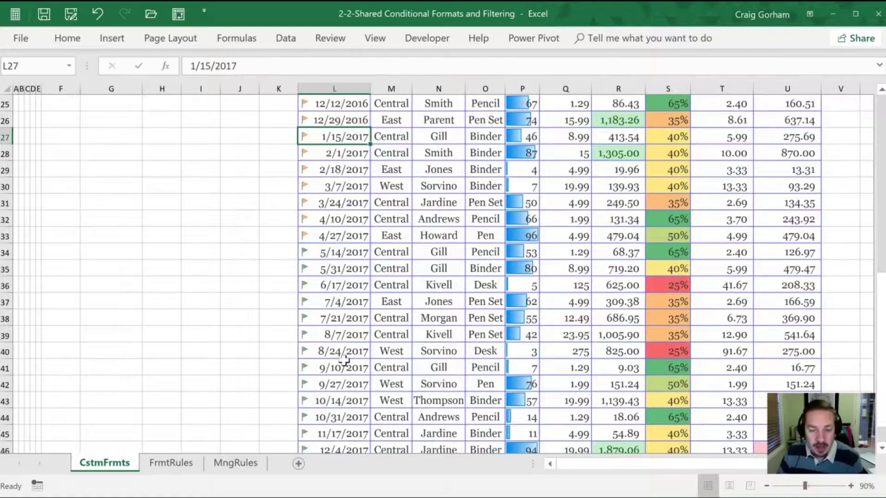
scroll(345, 353, up, 2)
scroll(345, 353, up, 2)
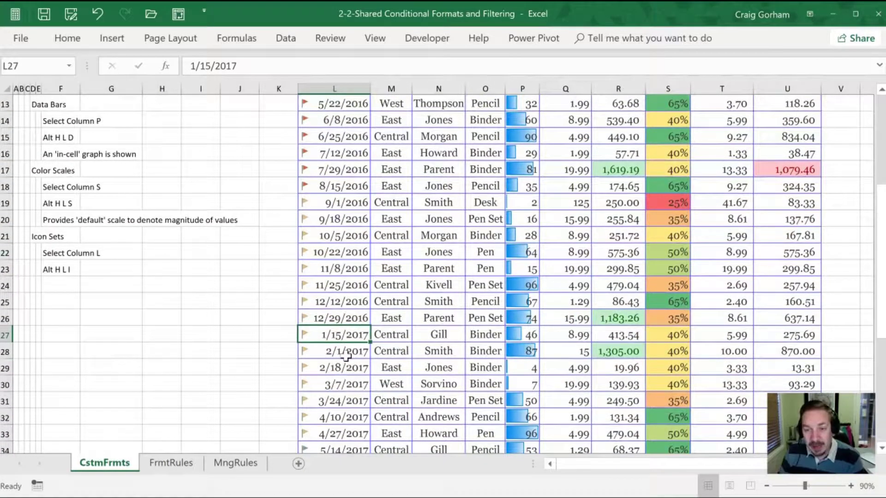
scroll(345, 354, up, 4)
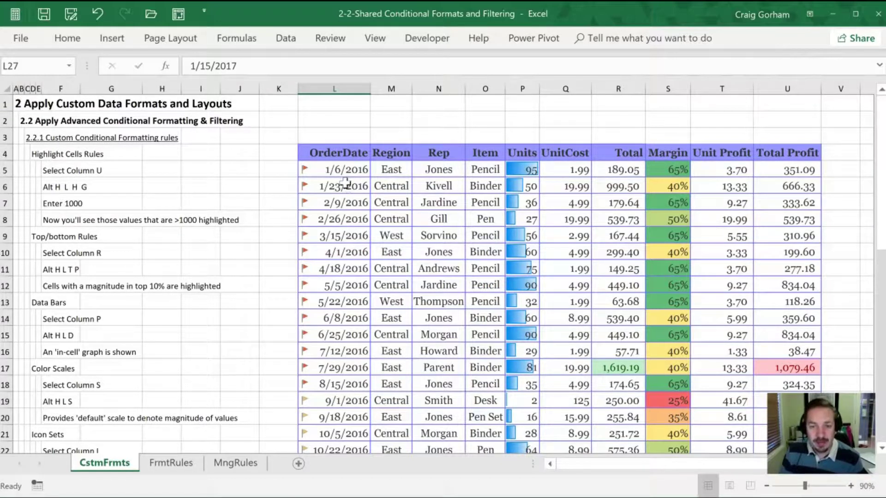
Step: Review the available conditional formatting options for highlight cells, top/bottom rules, data bars, color scales and icon sets without applying any
click(347, 187)
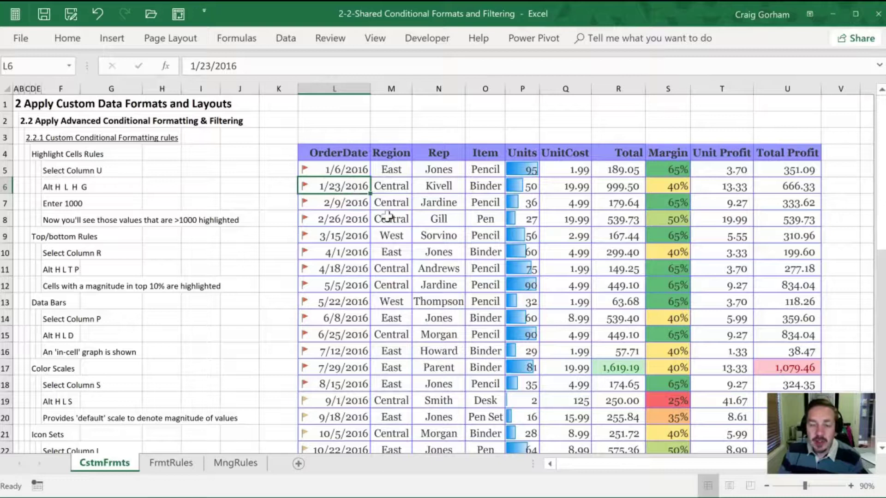
key(alt+h)
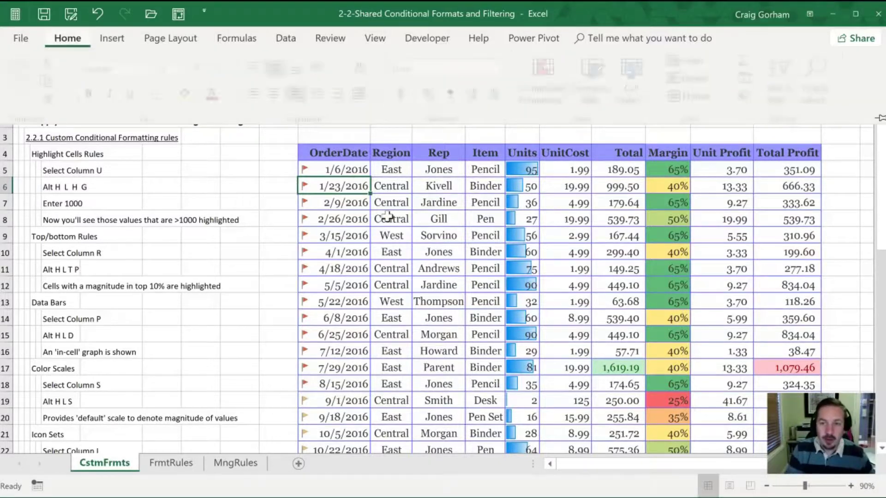
key(l)
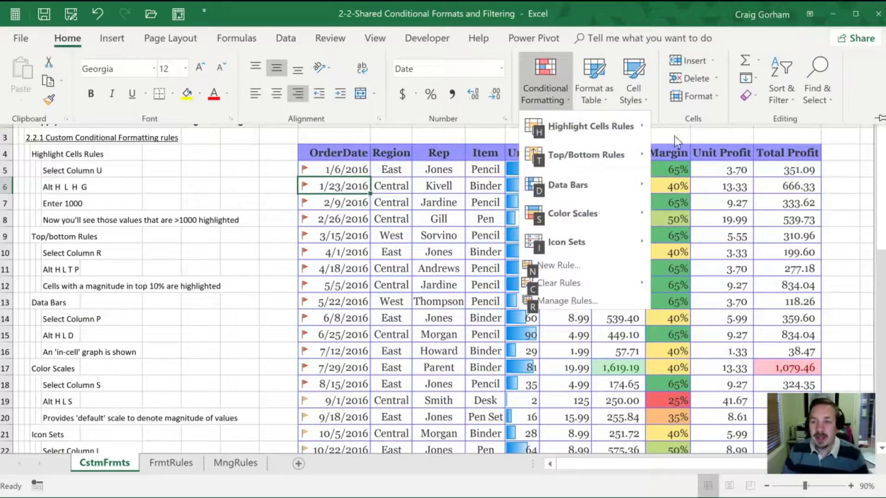
mouse_move(571, 126)
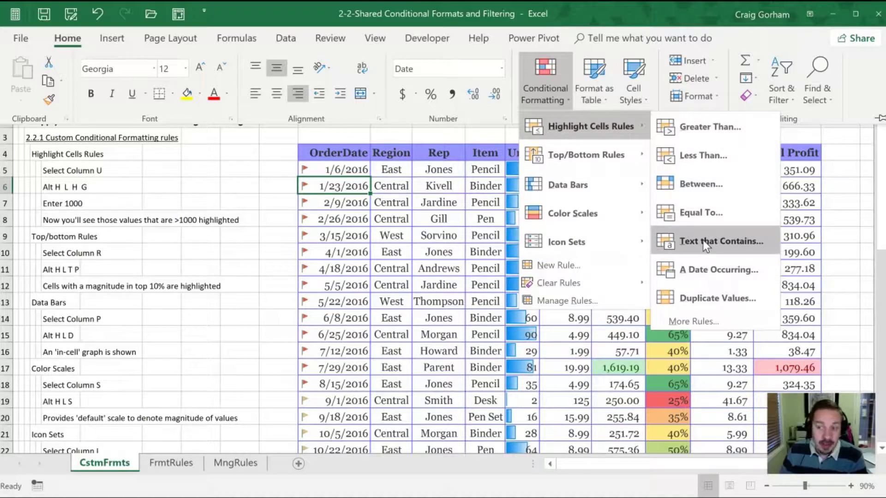
mouse_move(588, 157)
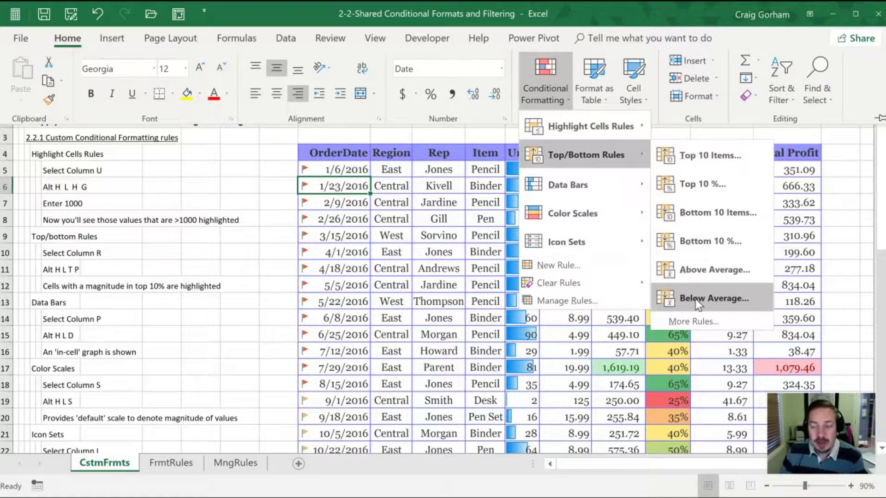
mouse_move(566, 187)
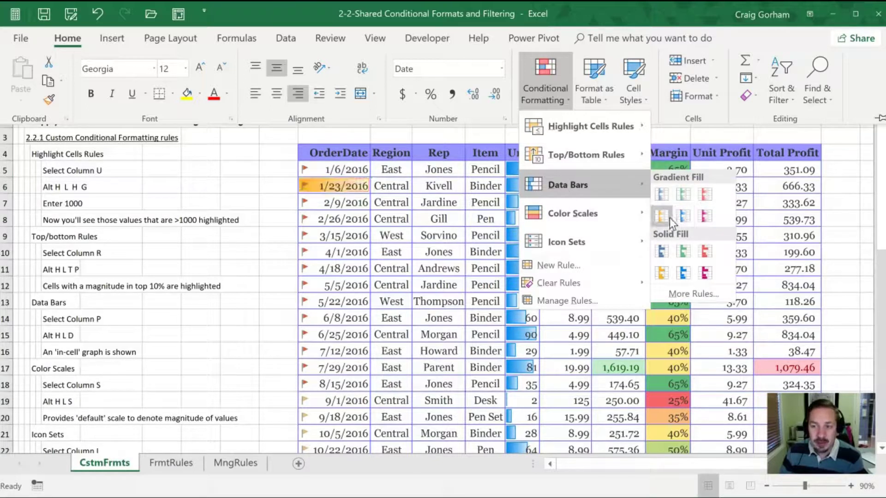
mouse_move(571, 209)
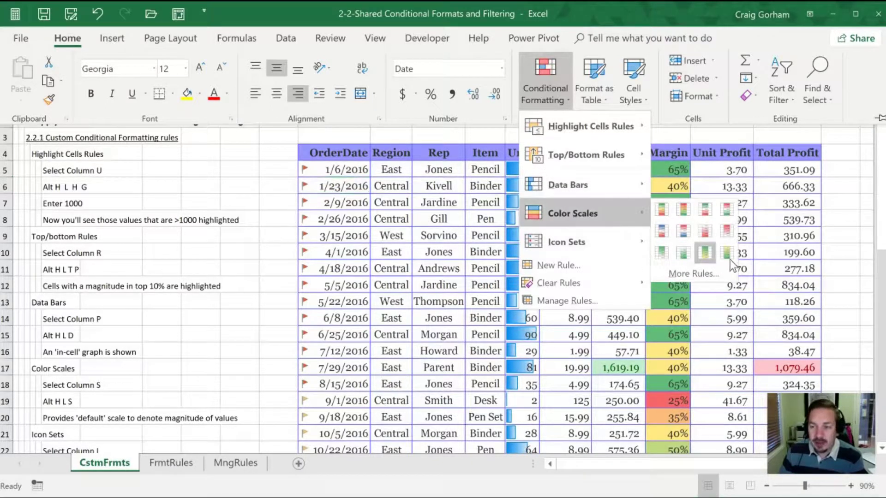
mouse_move(594, 240)
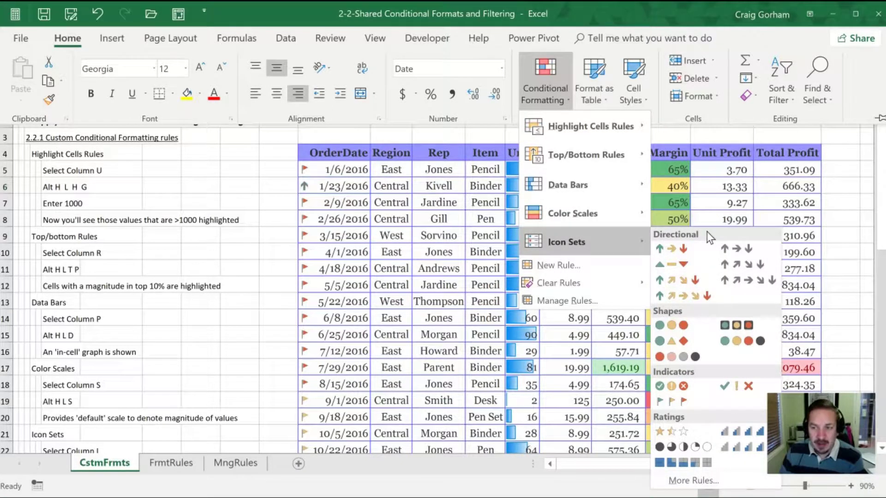
key(Escape)
key(Escape)
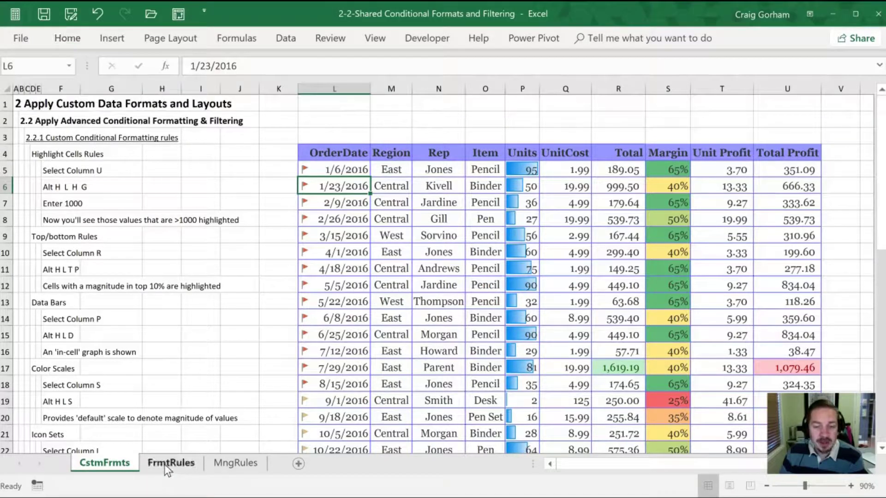
Step: Switch to the FrmtRules sheet and review the order table's Region values and the width of its rows
click(166, 463)
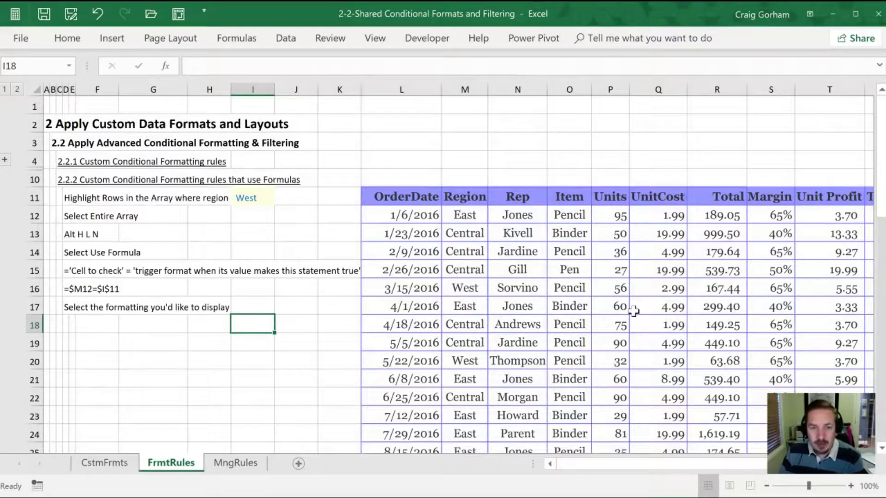
click(463, 219)
click(447, 267)
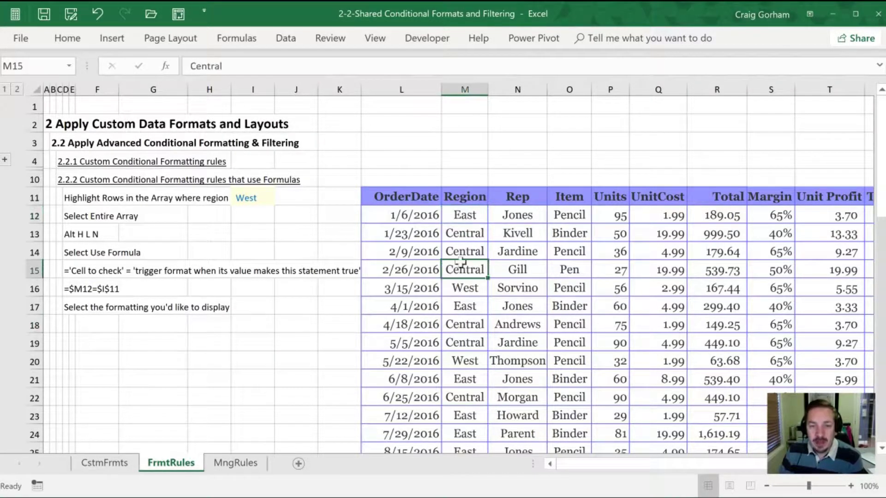
click(457, 214)
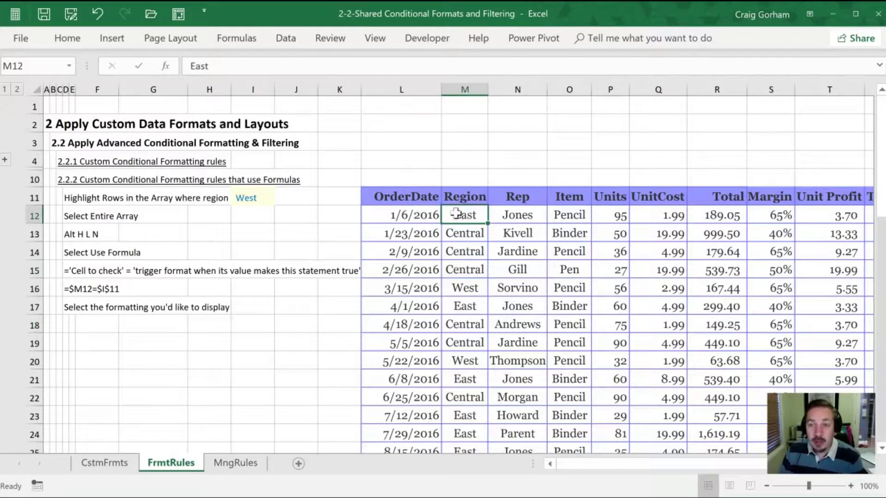
drag(400, 215, 757, 233)
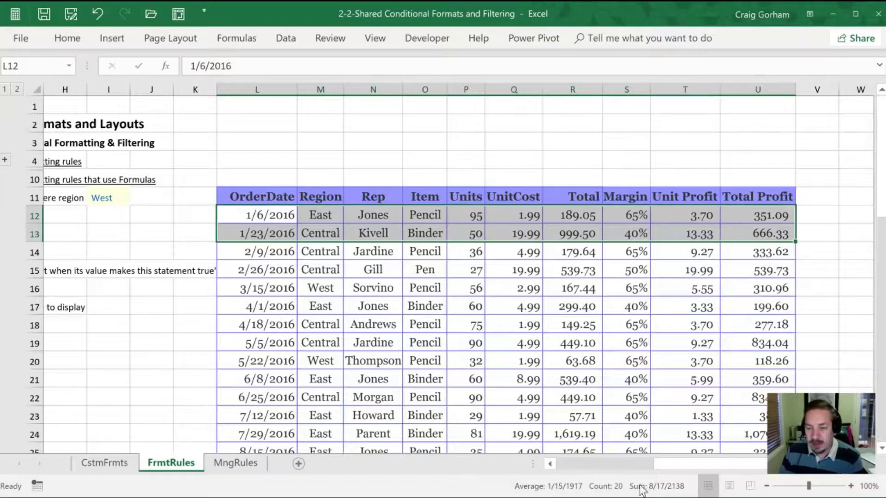
drag(692, 463, 595, 465)
click(465, 307)
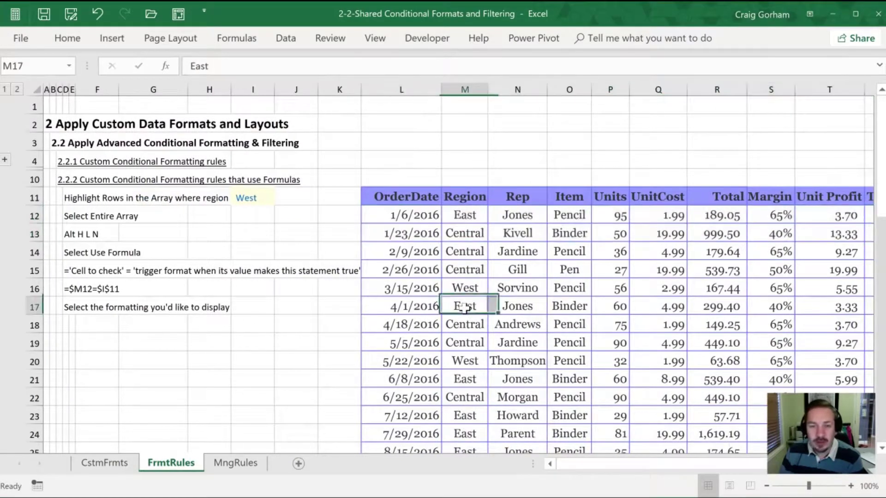
Step: Start a new conditional formatting rule for the order data in L12:U54, using a formula to determine which cells to format
click(401, 214)
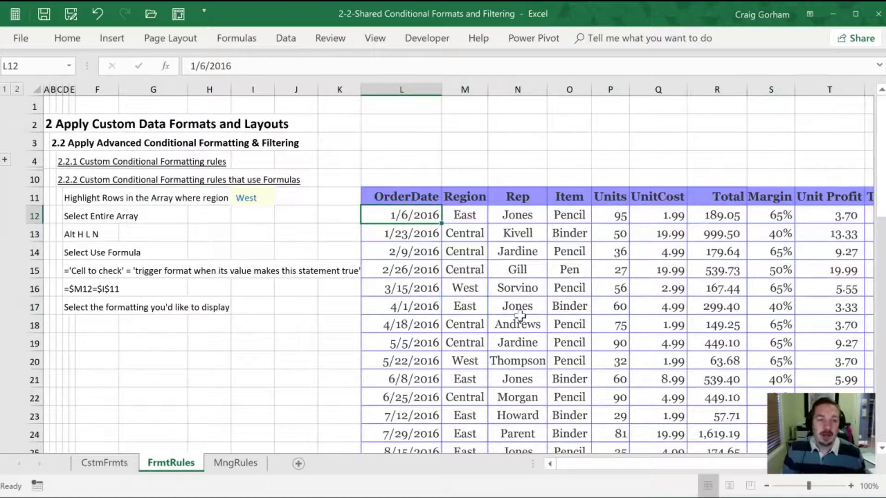
key(ctrl+shift+Down)
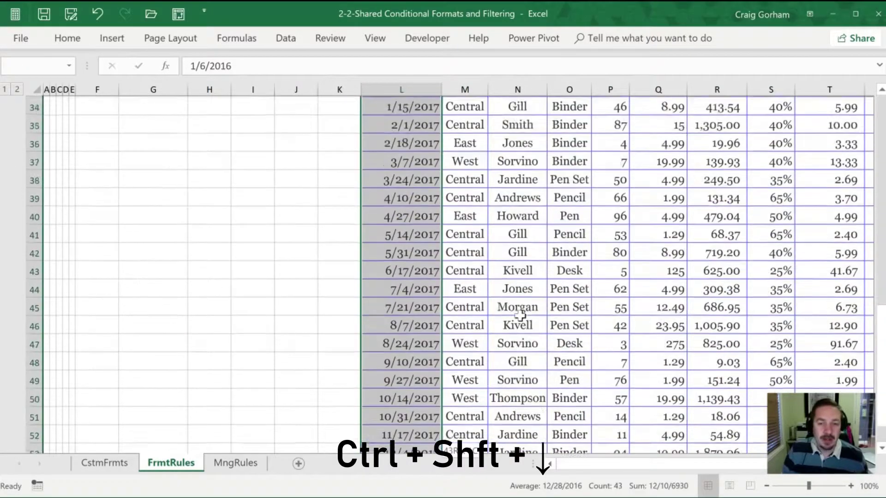
key(ctrl+shift+Right)
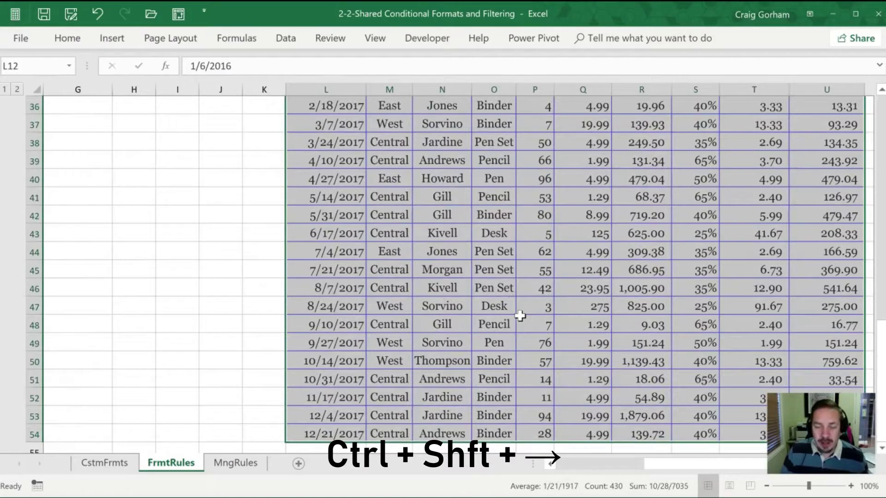
scroll(519, 315, up, 10)
drag(658, 469, 549, 464)
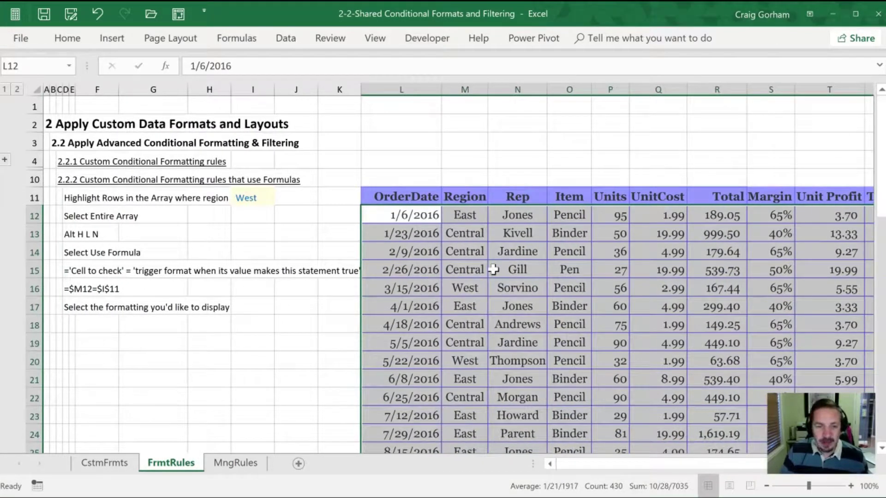
key(alt)
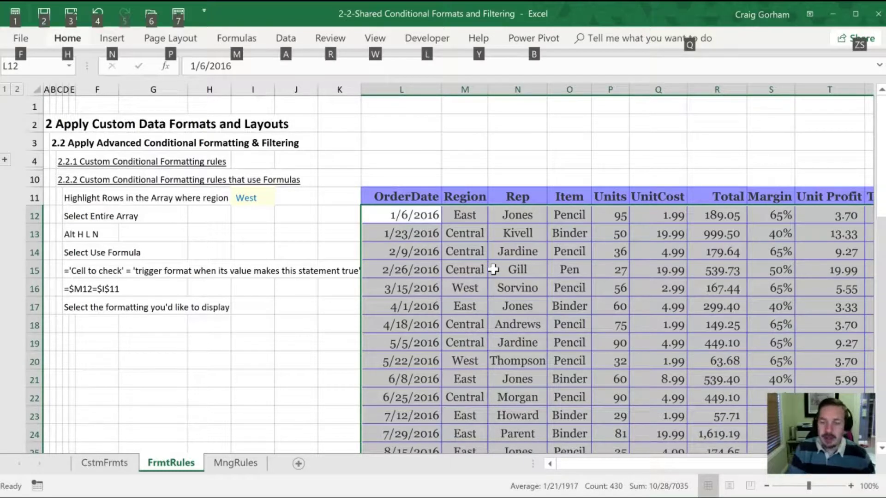
key(h)
key(l)
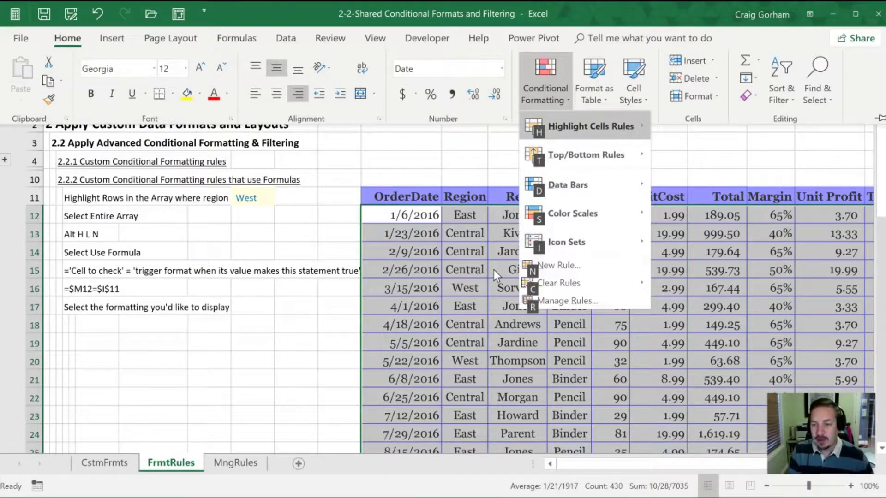
key(n)
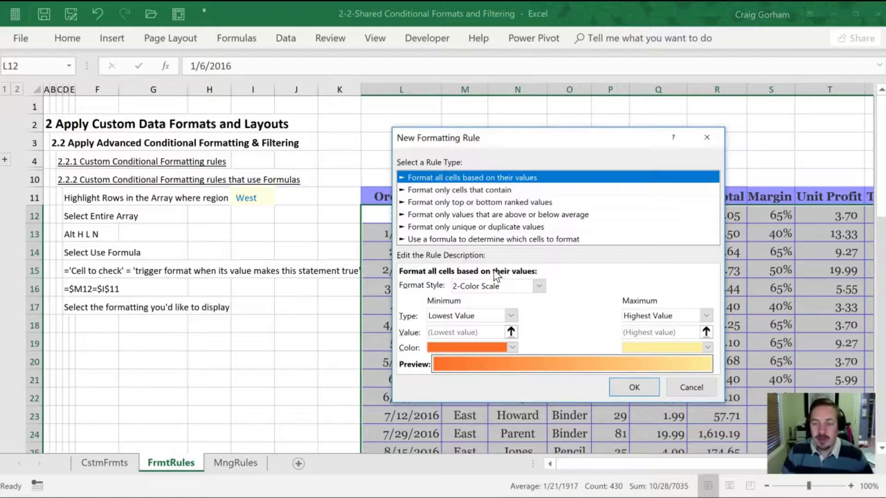
key(Down)
key(Down)
key(Down)
key(Down)
key(Down)
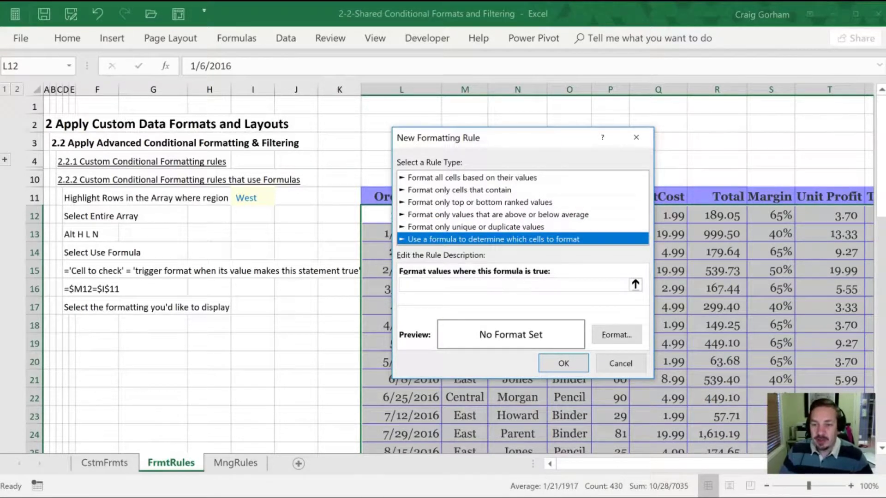
Step: Enter =M12=$I$11 as the rule's formula, comparing the first Region value with the region chosen in I11
click(400, 284)
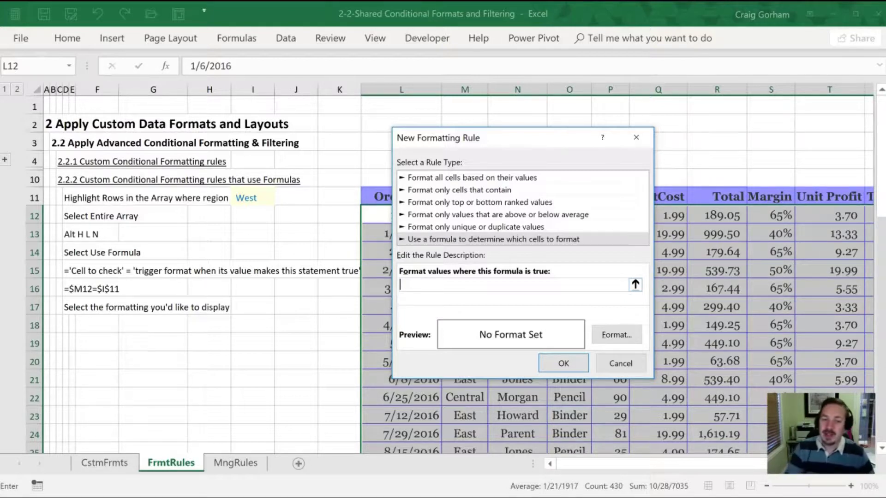
text(=)
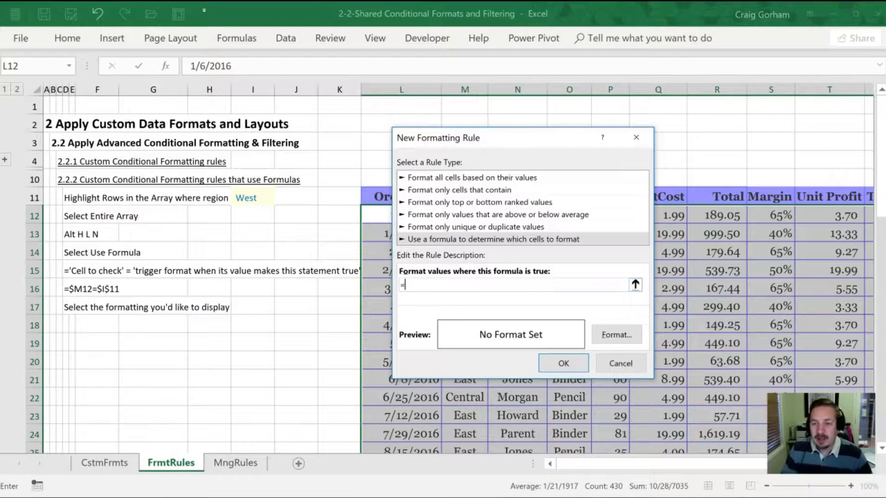
drag(519, 135, 726, 137)
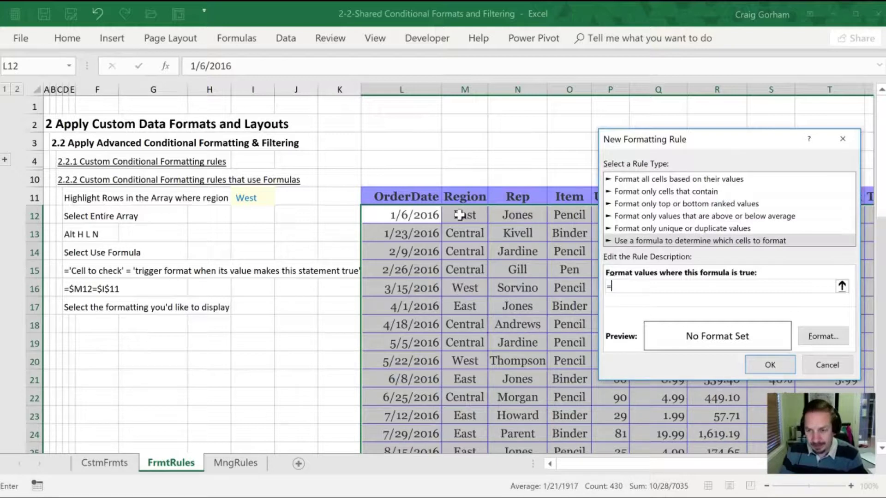
text(M12)
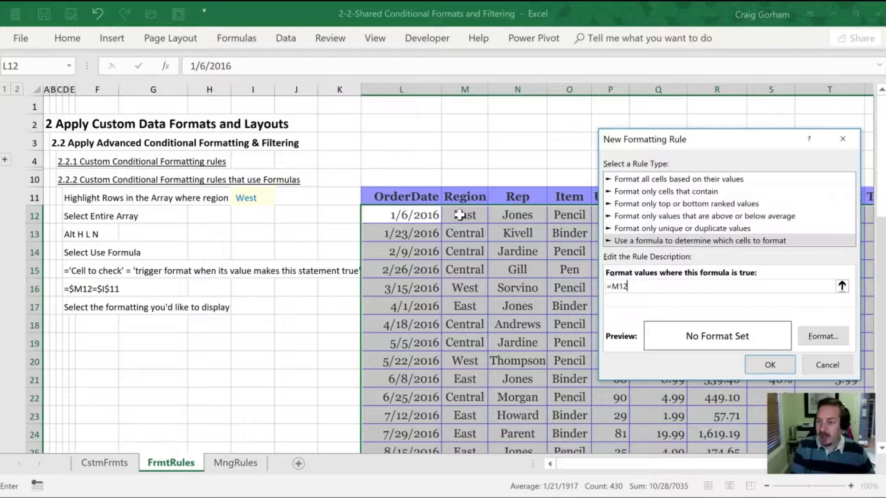
text(=)
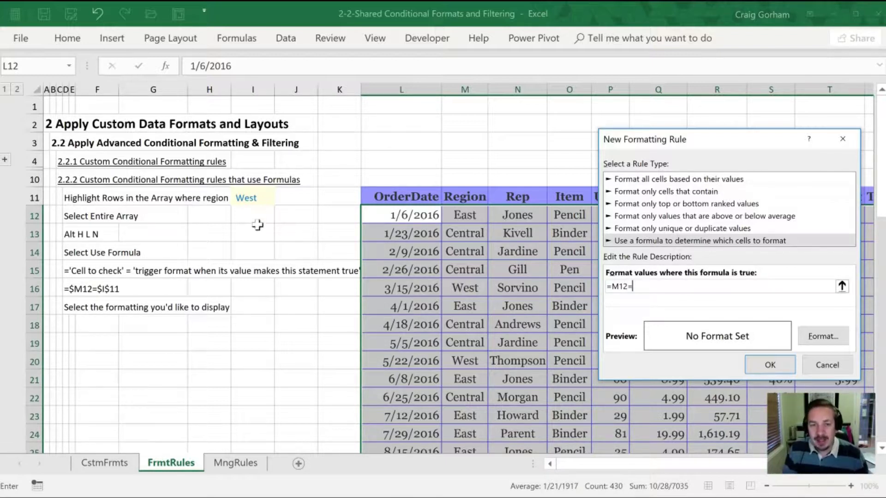
click(245, 199)
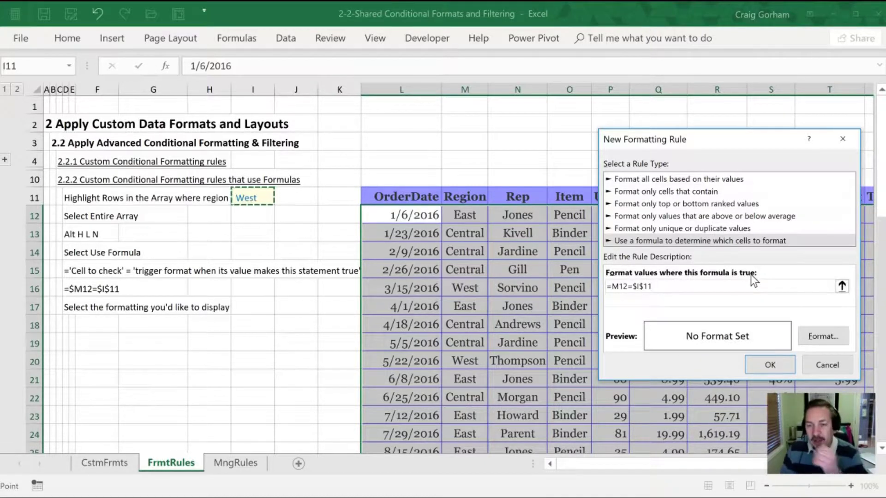
drag(692, 145, 646, 108)
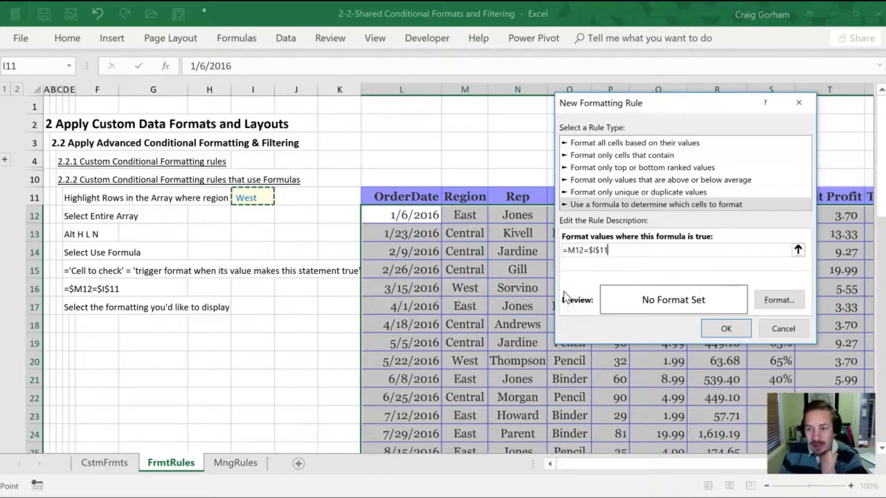
Step: Set the rule's format to the lightest orange background fill
click(778, 301)
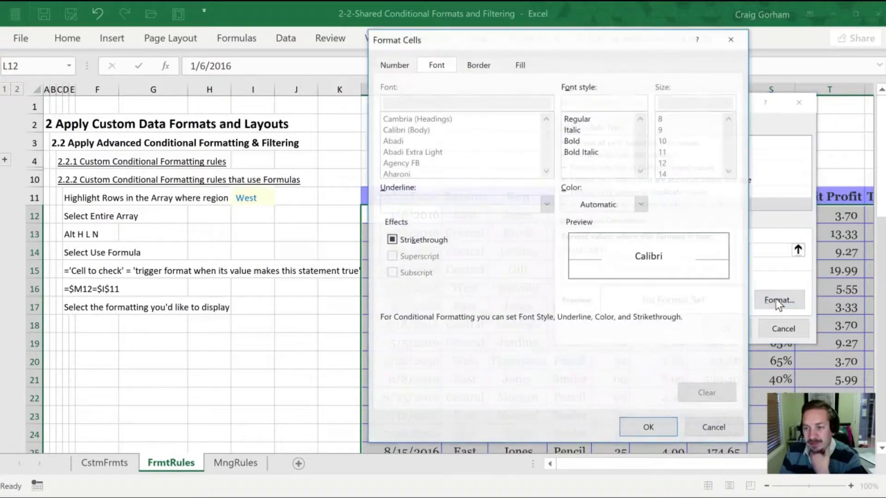
click(513, 67)
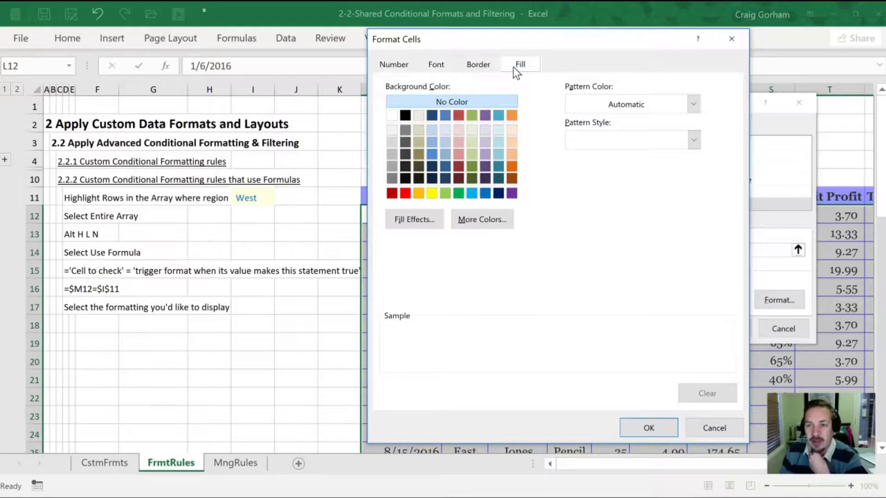
click(511, 130)
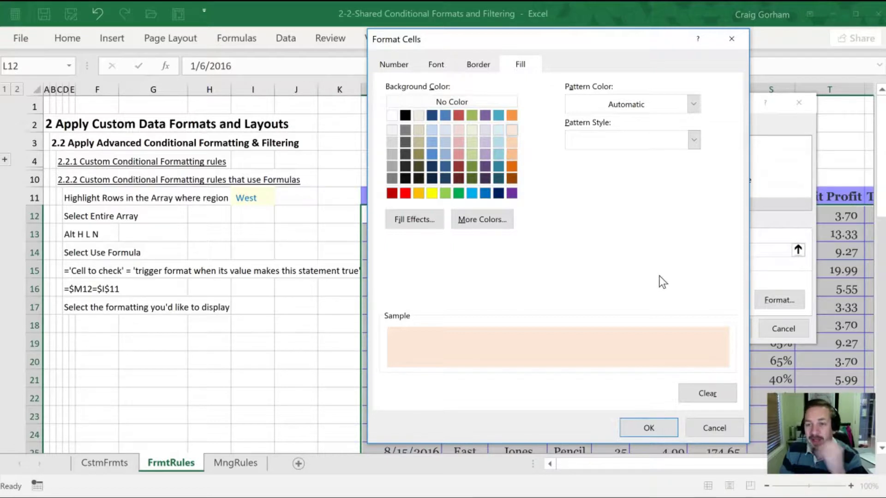
click(644, 429)
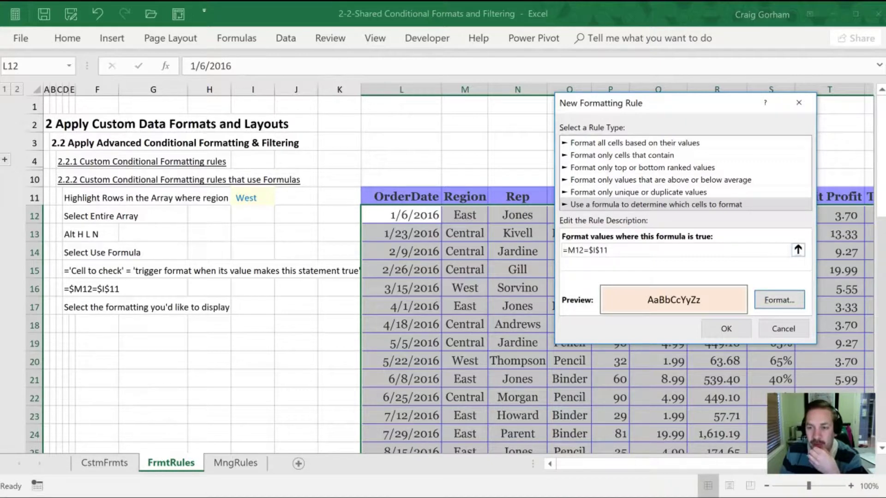
Step: Lock the Region column in the rule's formula so it reads =$M12=$I$11, and apply the rule
drag(567, 250, 584, 250)
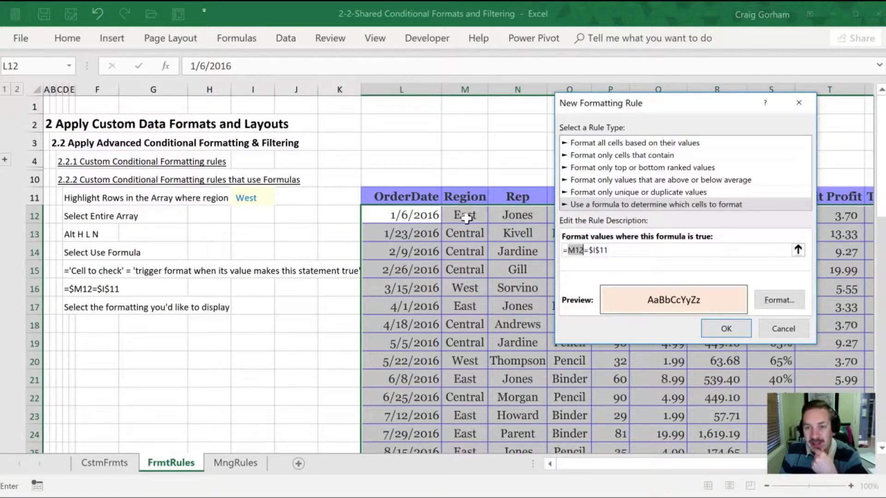
click(566, 250)
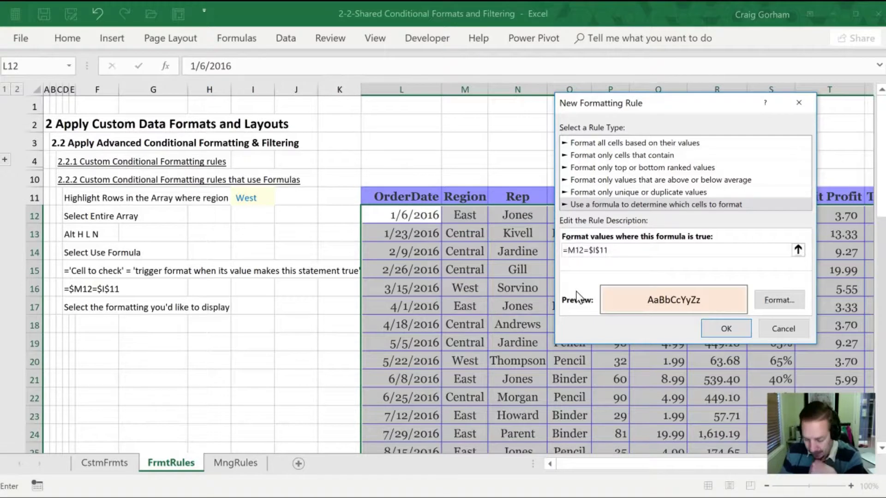
text($)
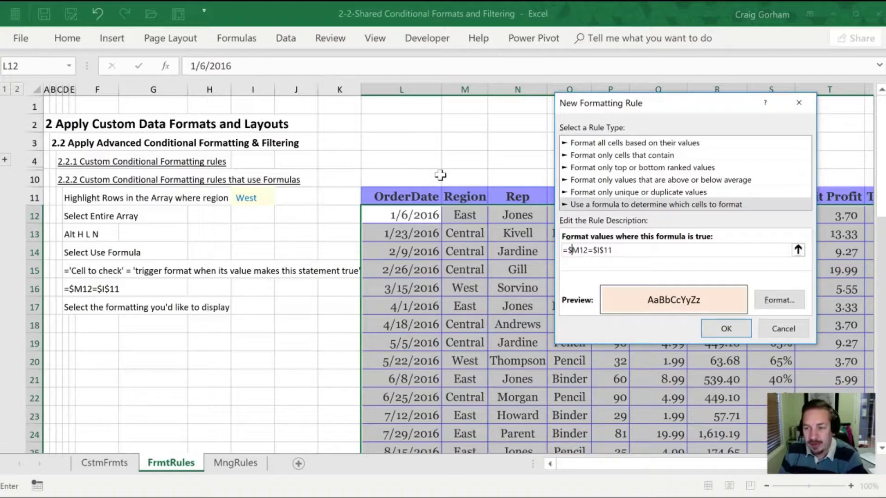
click(714, 328)
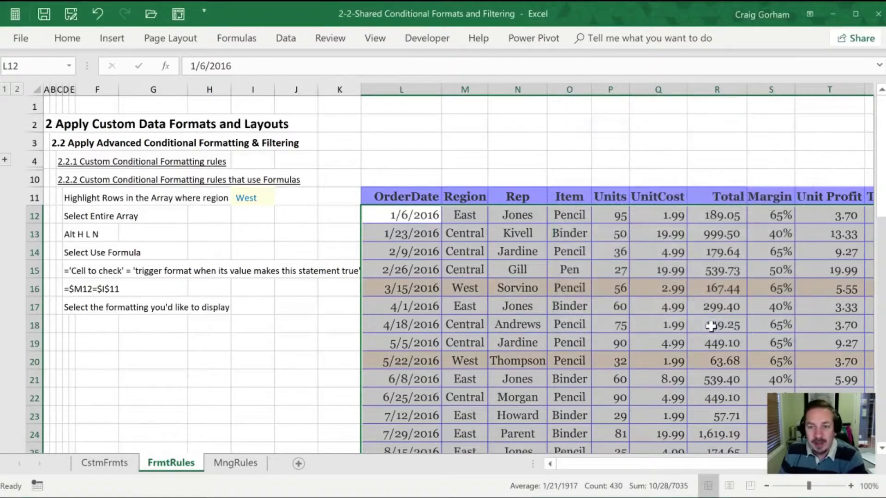
Step: Examine the order table's highlighted and plain rows, comparing their Region values with the rule's criterion
click(482, 290)
click(471, 353)
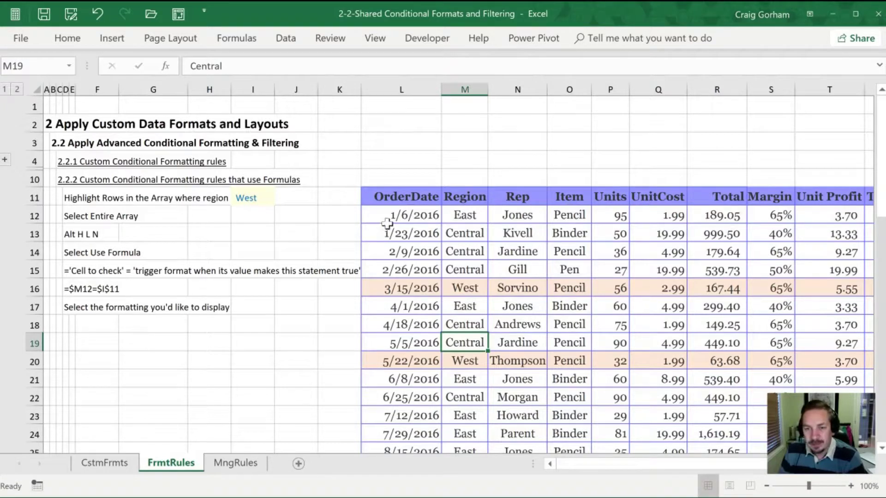
drag(379, 236, 710, 233)
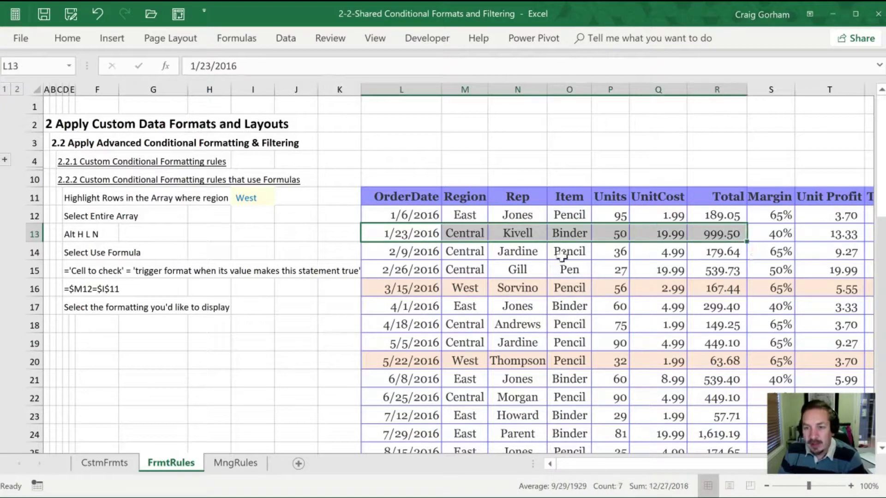
click(522, 237)
drag(458, 232, 458, 271)
click(462, 324)
click(446, 289)
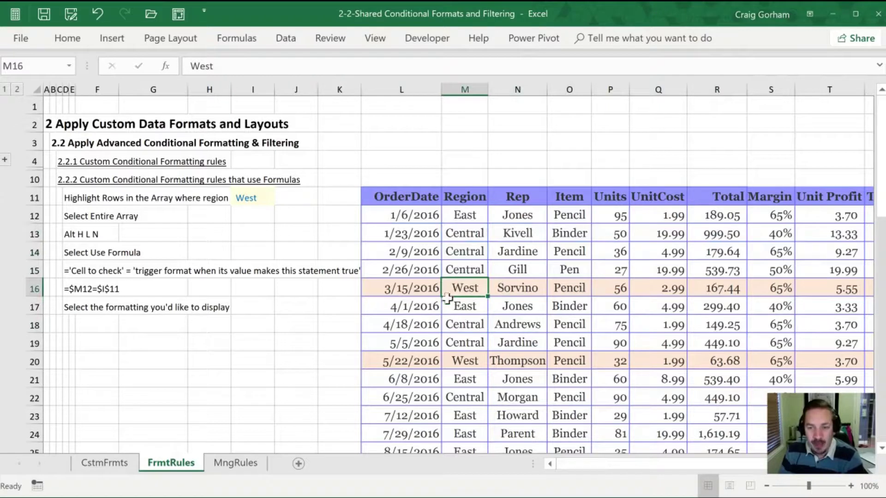
scroll(457, 318, down, 3)
scroll(460, 333, down, 4)
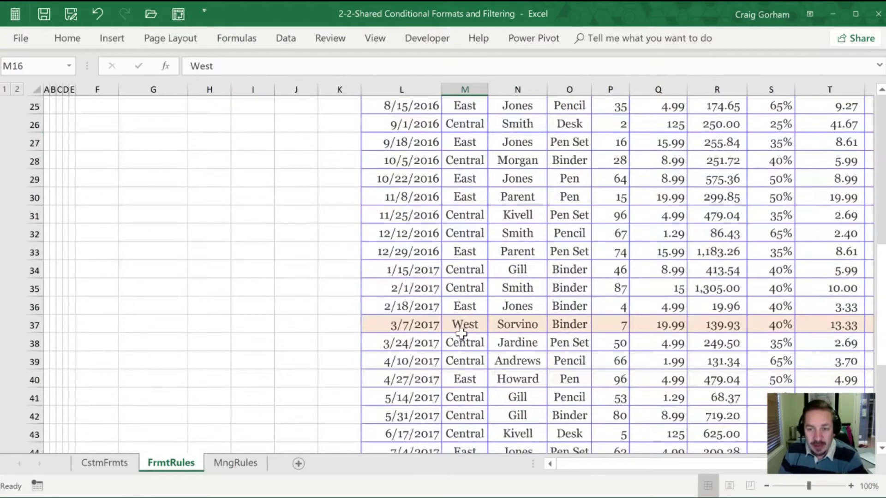
scroll(461, 332, up, 8)
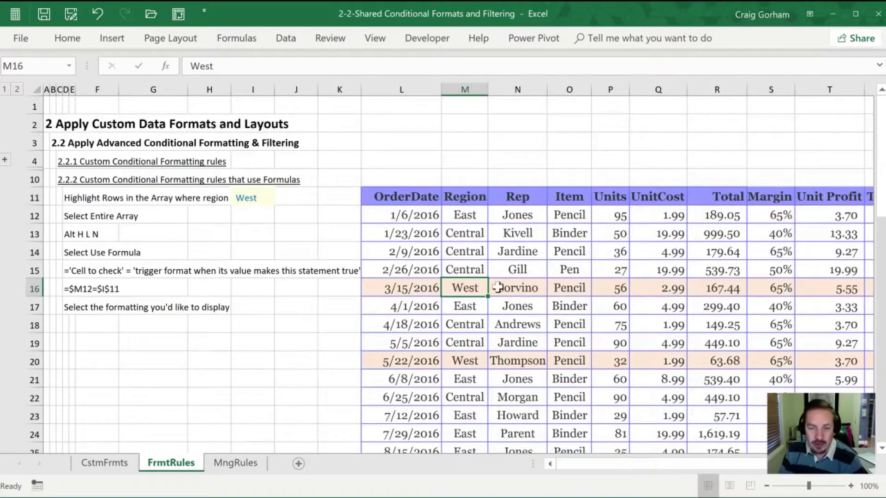
Step: Test the row highlighting by changing the region criterion in I11 first to Central and finally to East
click(242, 200)
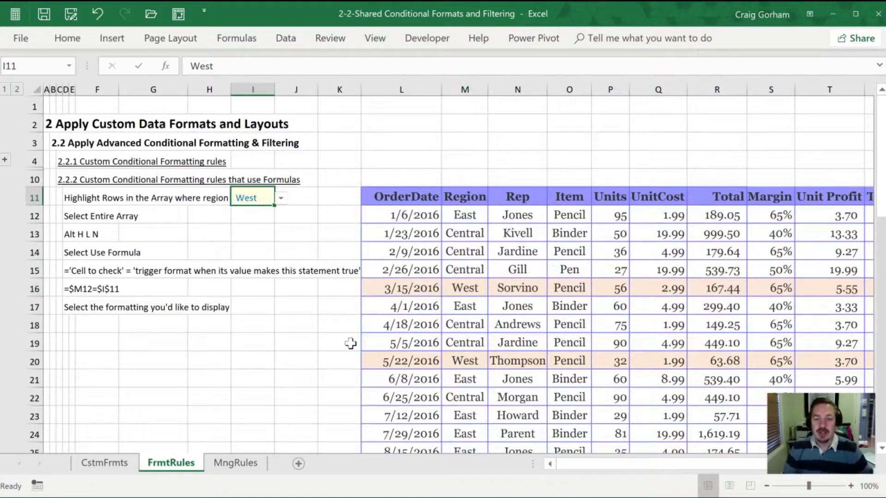
click(280, 198)
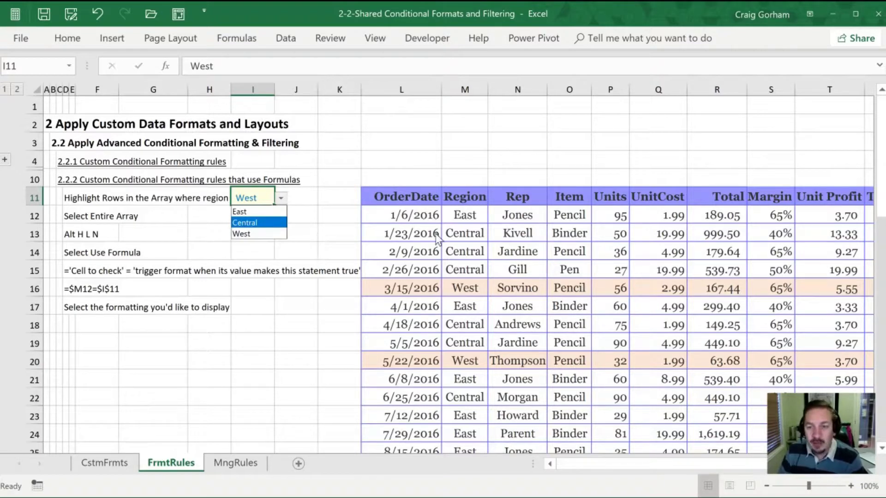
key(Escape)
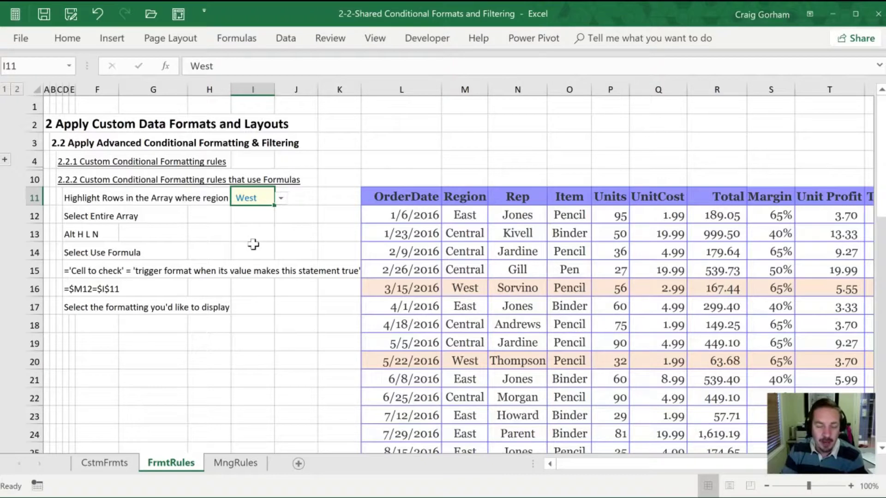
click(280, 199)
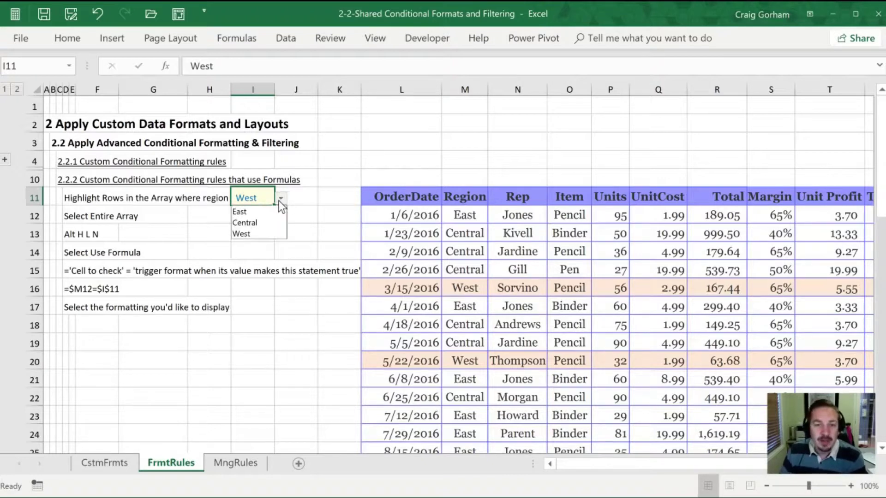
click(254, 221)
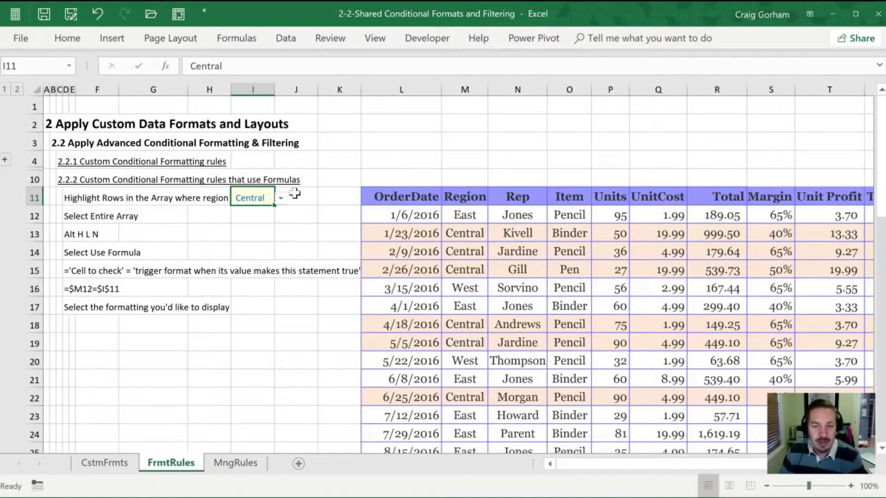
click(281, 198)
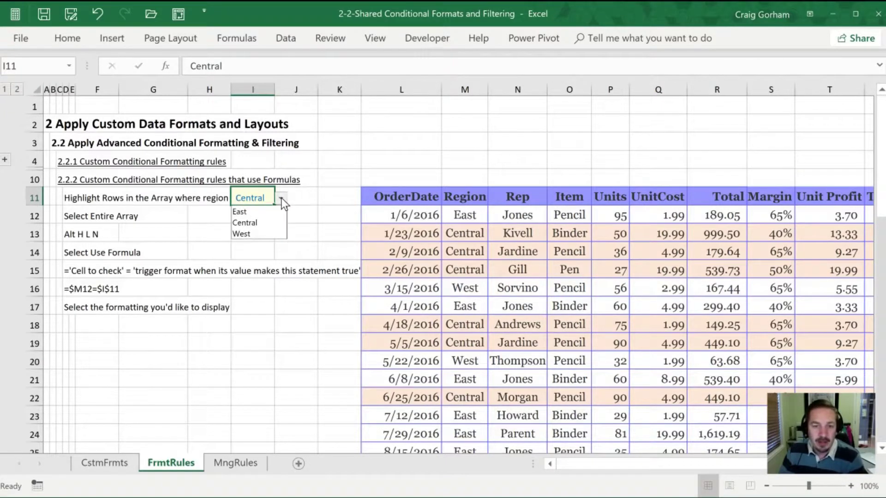
click(243, 211)
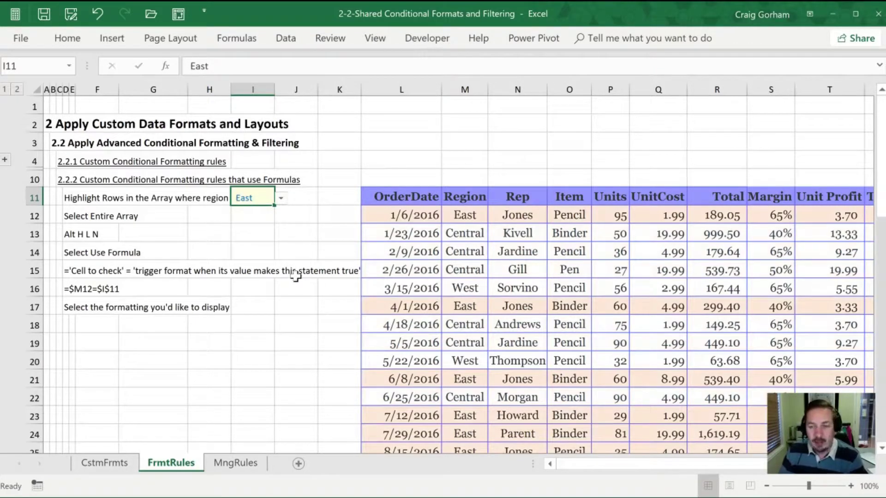
Step: Change the region criterion in I11 to Central to test the row highlighting again
click(281, 198)
click(248, 226)
click(256, 232)
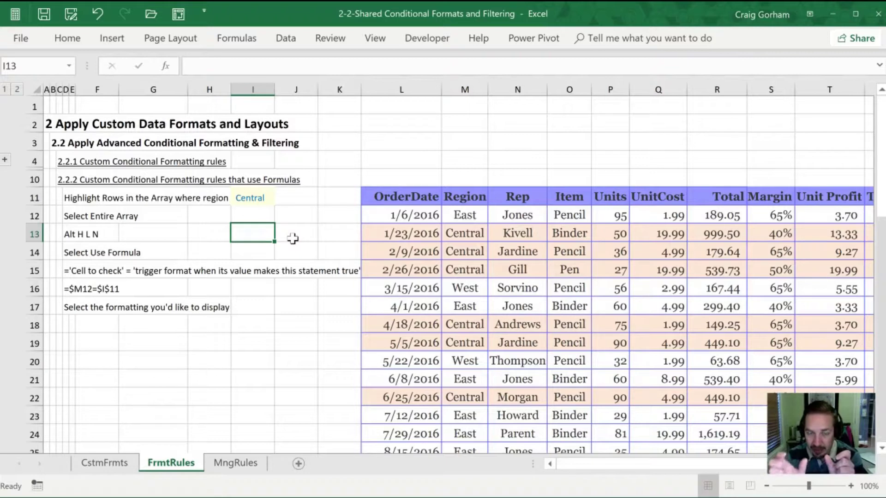
Step: Review the note in D15 on how to write a conditional formatting formula
click(139, 275)
click(74, 271)
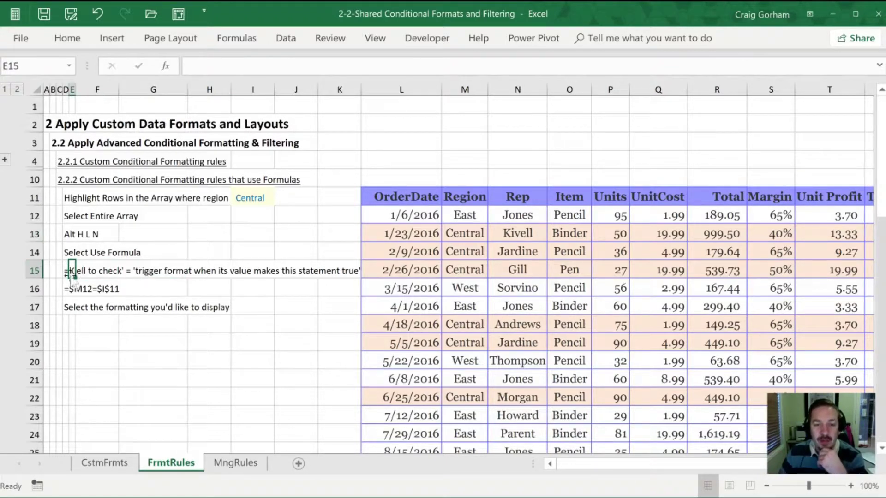
click(66, 275)
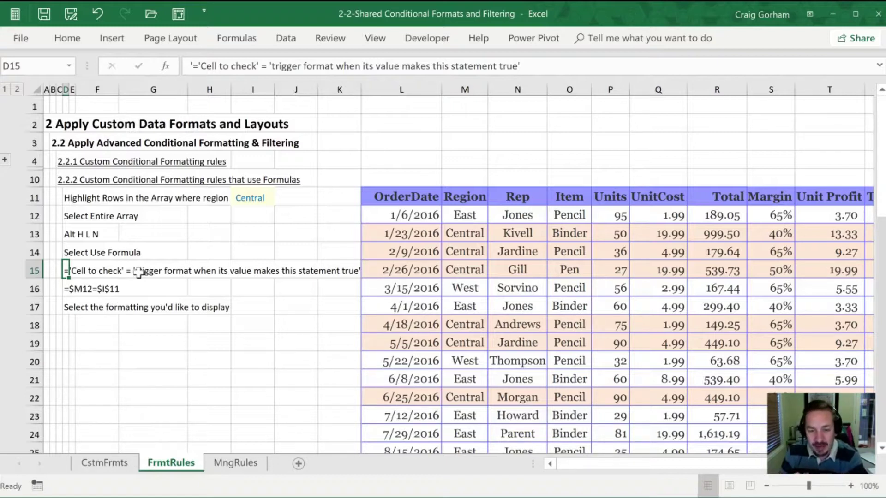
click(210, 396)
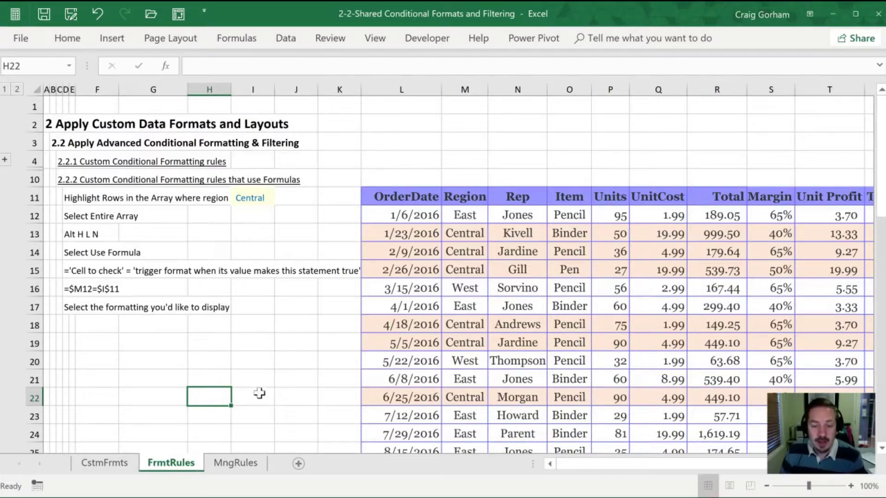
Step: On the MngRules sheet, open the graded color scale rule of the Margin values S20:S62 for editing
click(234, 463)
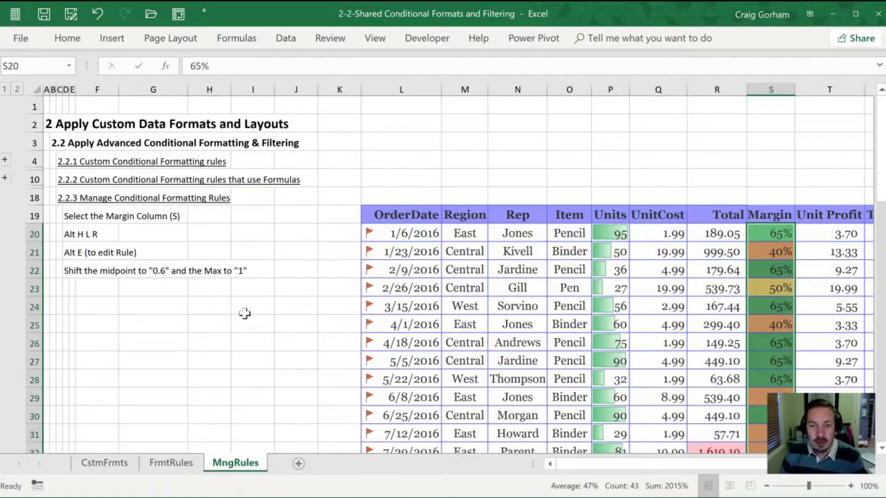
click(530, 290)
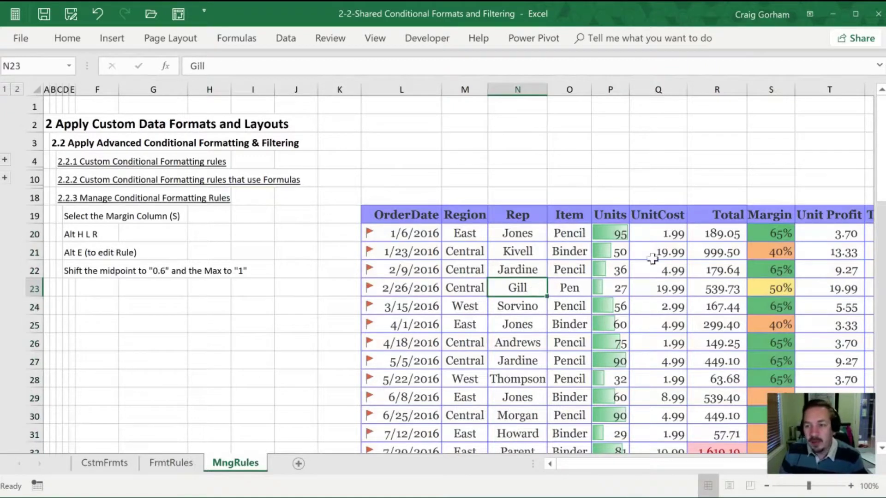
click(764, 234)
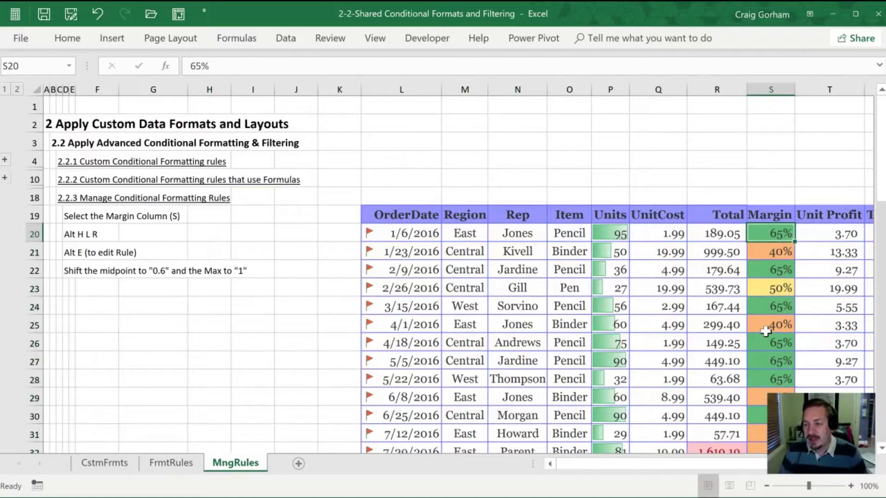
key(ctrl+shift+Down)
scroll(588, 343, up, 10)
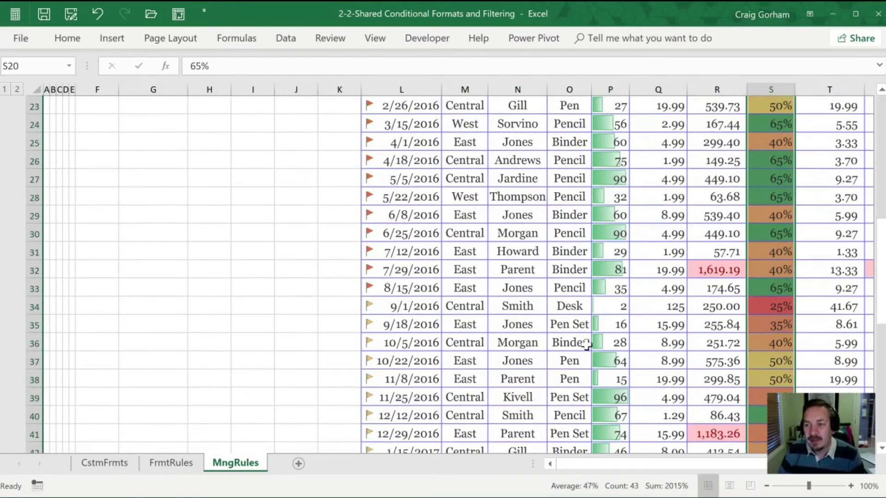
key(alt)
key(h)
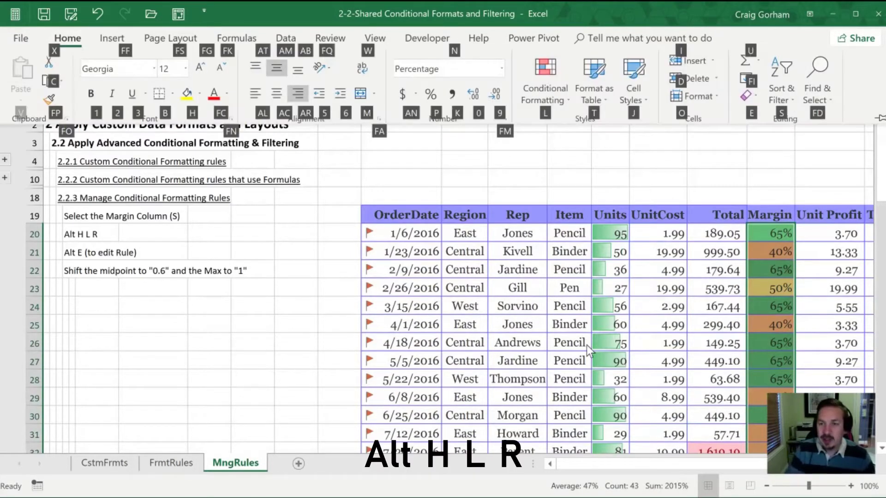
key(l)
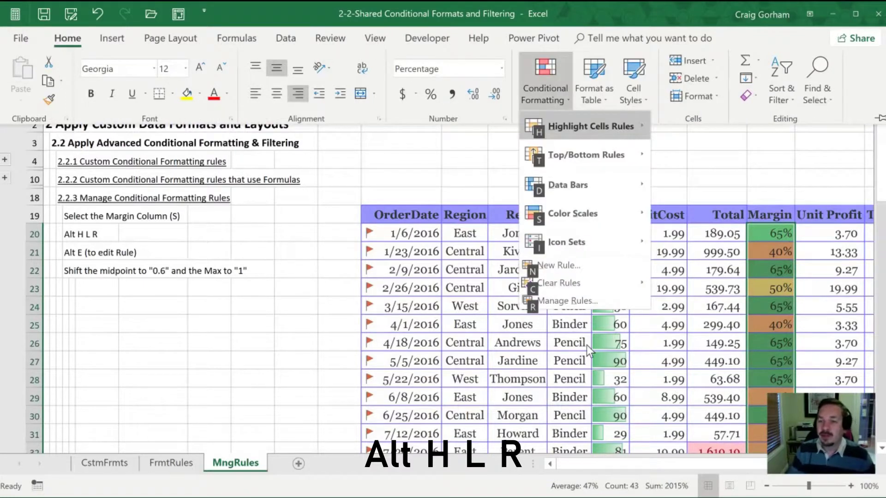
key(r)
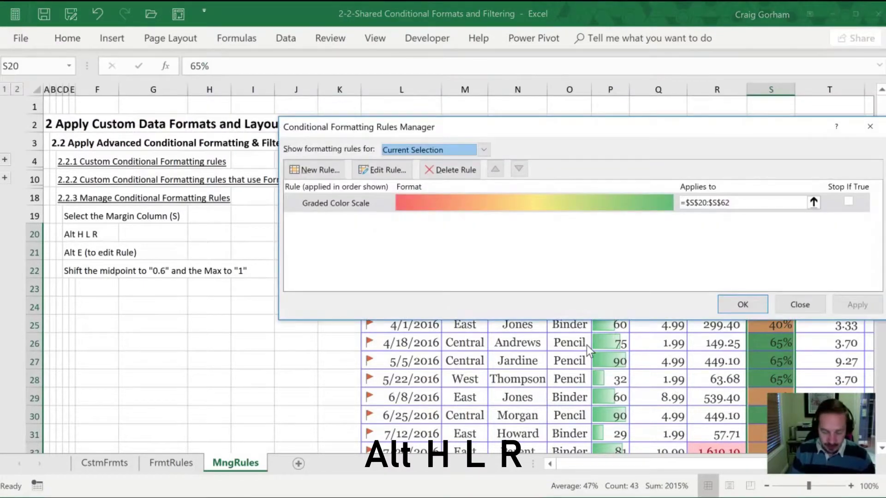
key(alt+e)
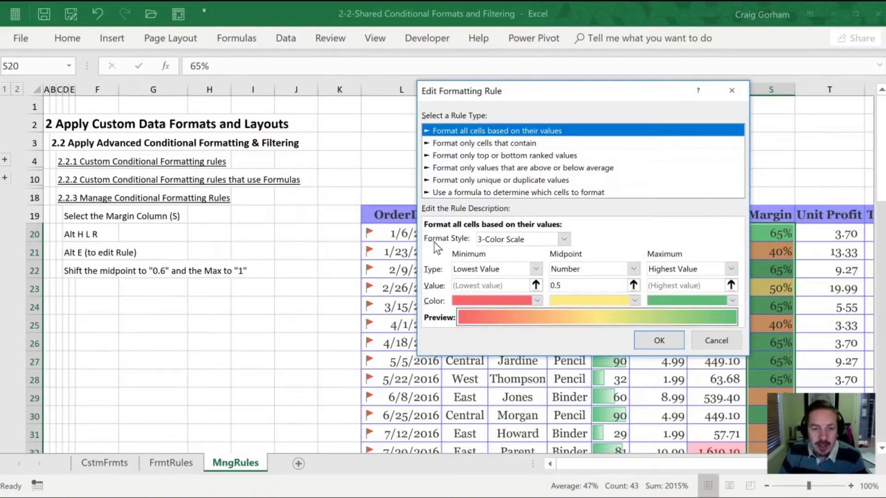
Step: Keep the 3-Color Scale style and set the rule's maximum to type Number with a value of 1
click(563, 238)
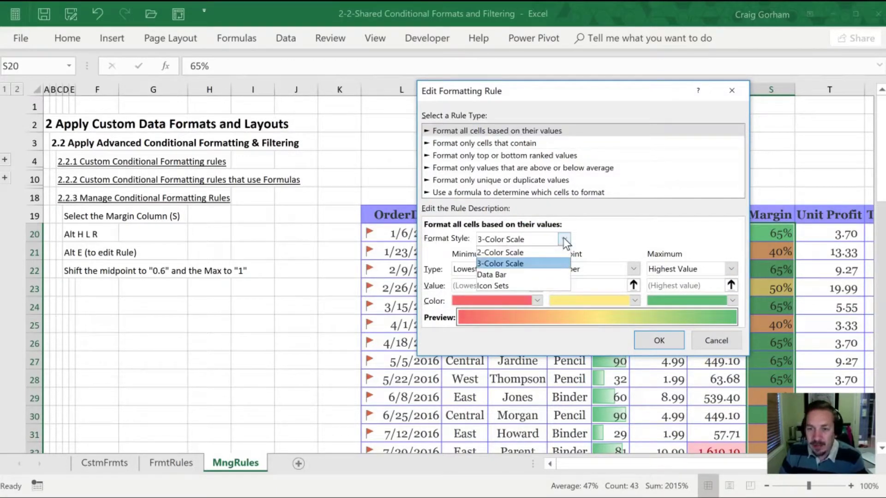
click(499, 264)
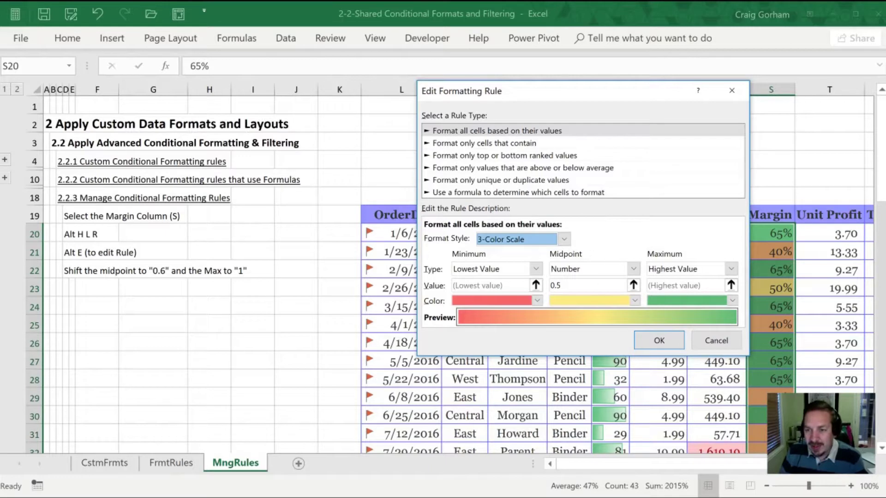
click(729, 270)
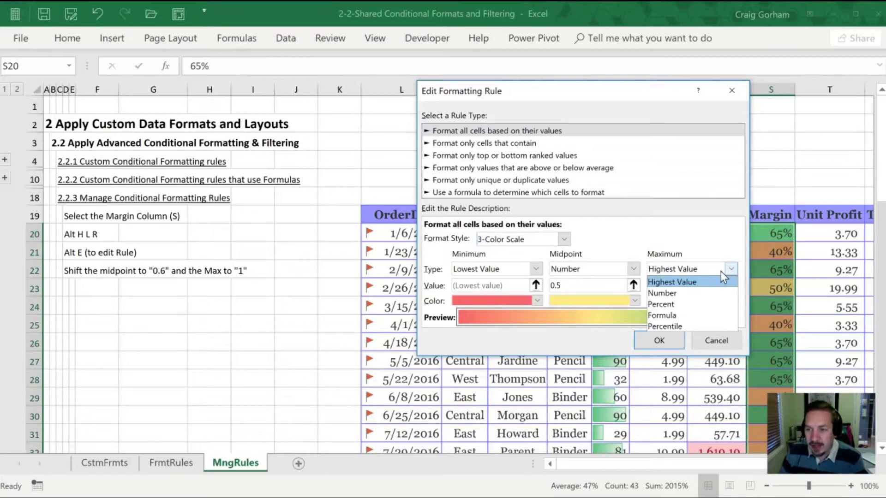
click(670, 293)
key(Tab)
text(1)
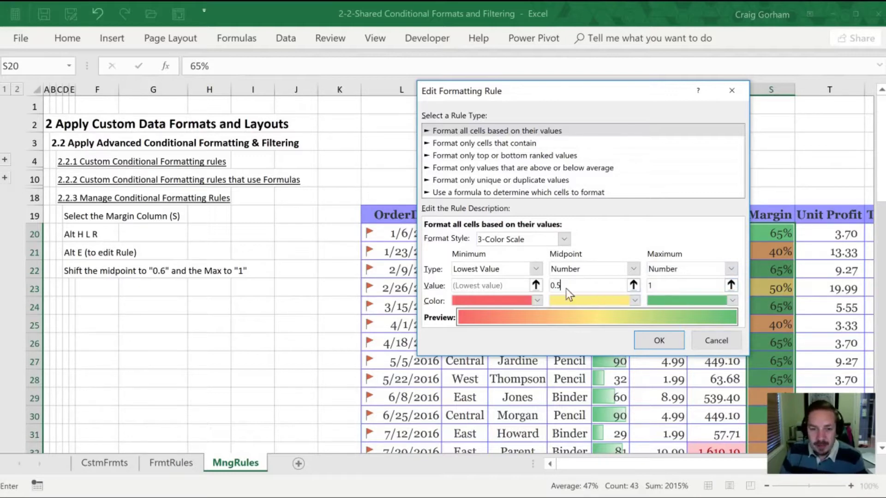
Step: Set the color scale's midpoint value to 0.6 and apply the edited rule to the Margin column
key(BackSpace)
text(6)
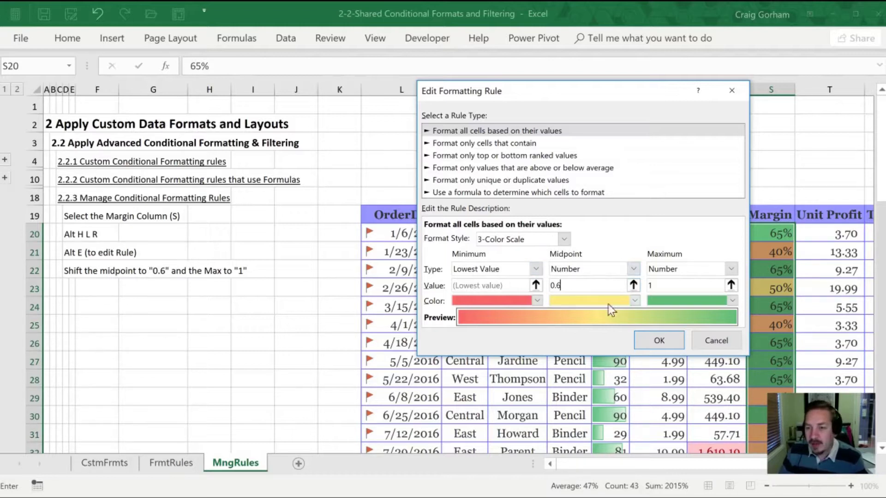
click(651, 344)
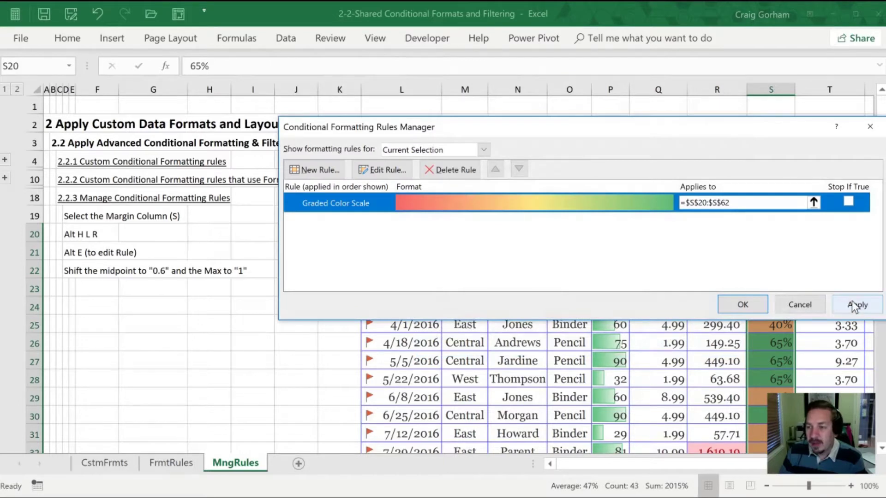
click(855, 306)
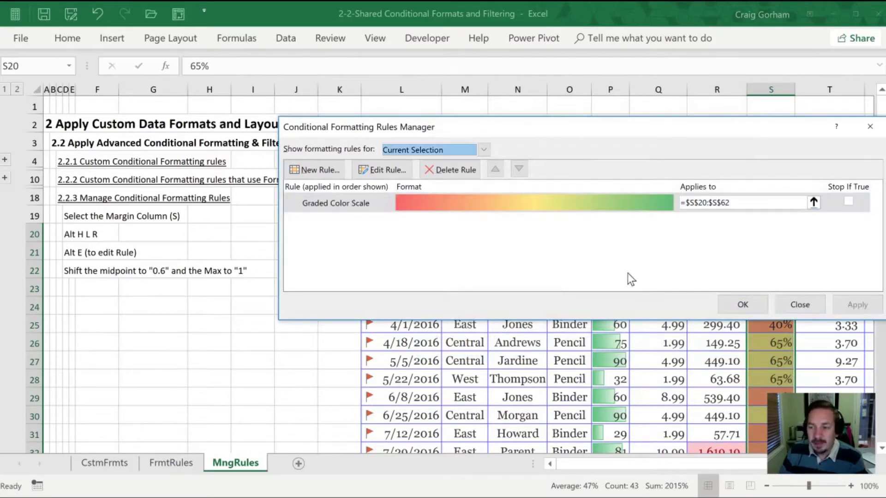
click(738, 303)
Step: Examine the recolored Margin column through the whole order table at 80% zoom
click(713, 291)
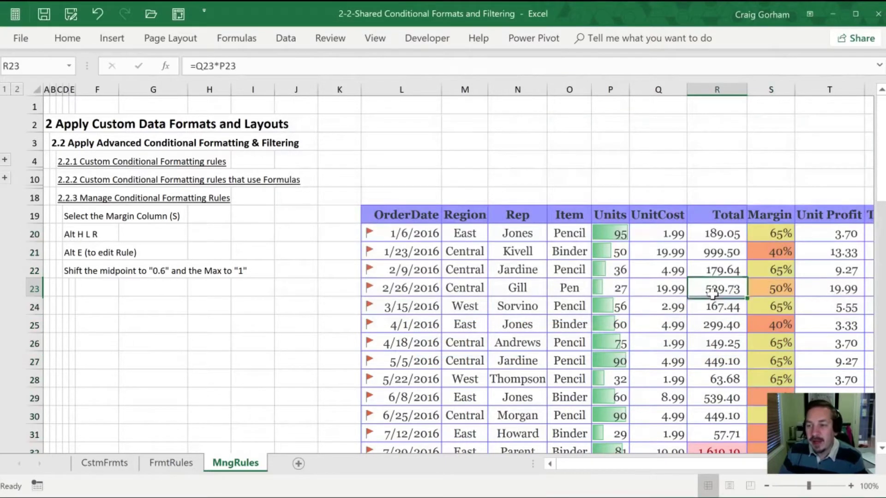
click(756, 236)
click(767, 486)
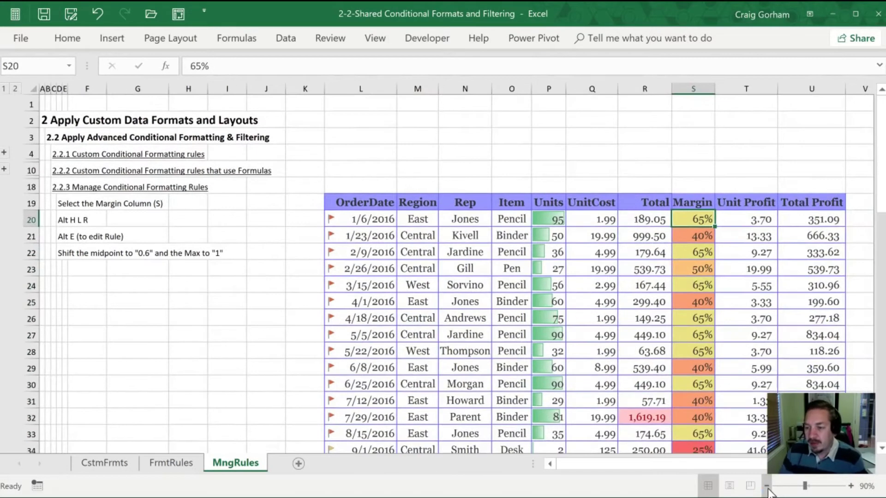
click(766, 487)
scroll(587, 282, down, 1)
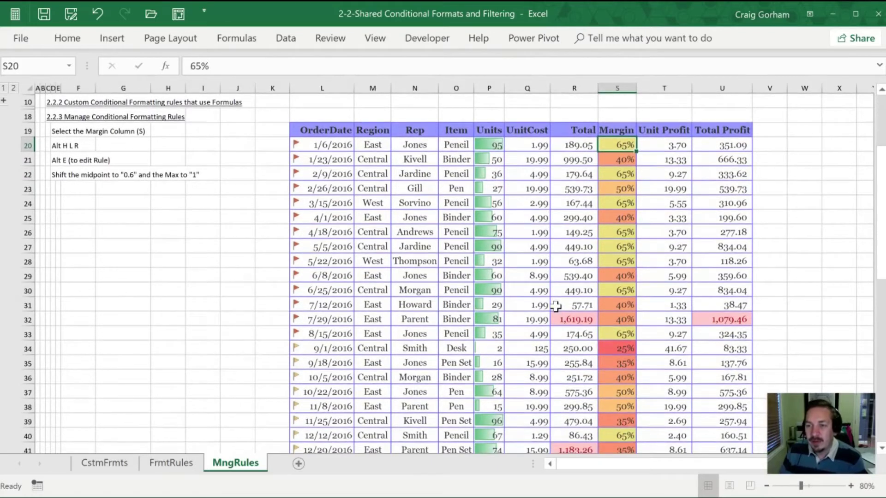
scroll(554, 306, down, 3)
scroll(554, 305, down, 8)
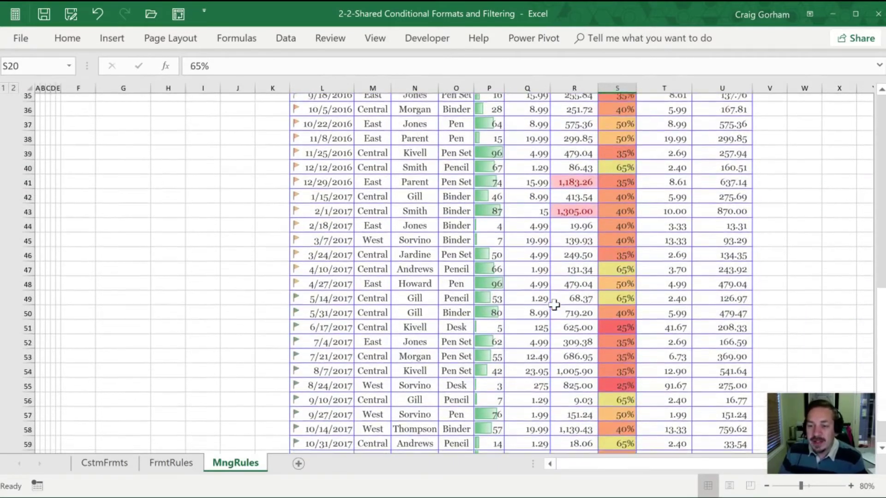
scroll(553, 305, up, 15)
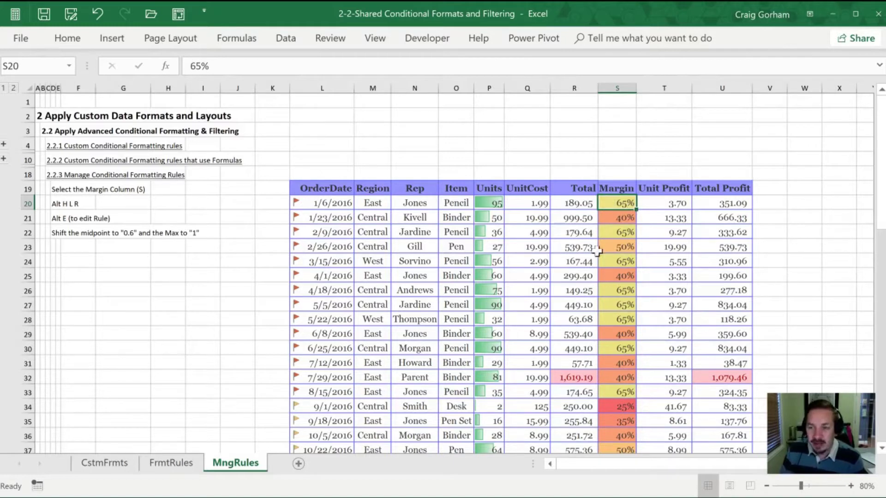
scroll(620, 225, down, 1)
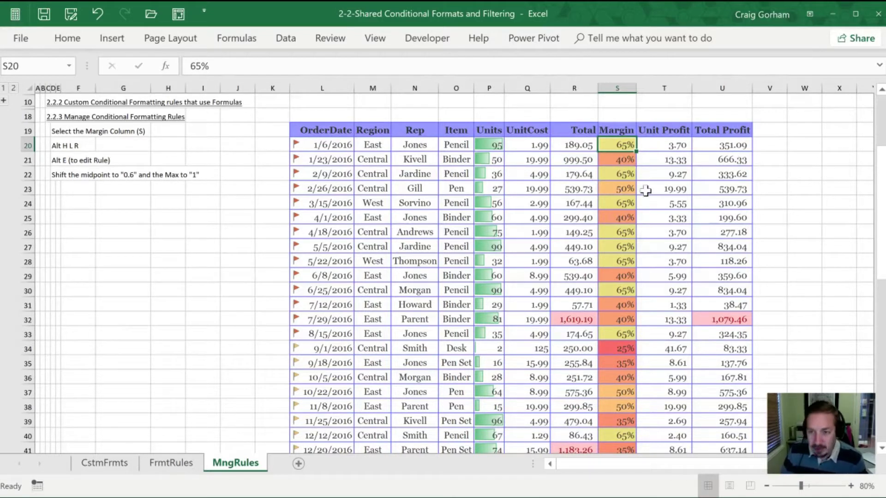
Step: Test the color scale by setting the Margin in S20 to 100% and 80%, and reset it to 65%
text(100)
key(Return)
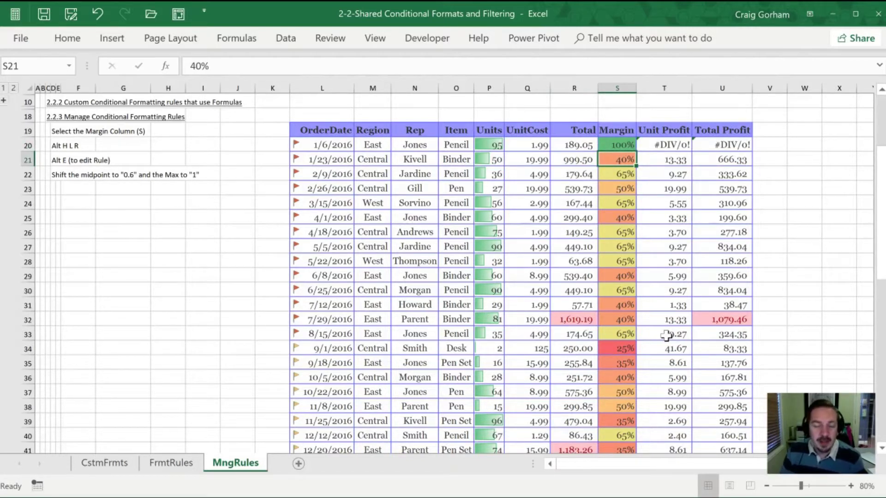
key(Up)
text(80)
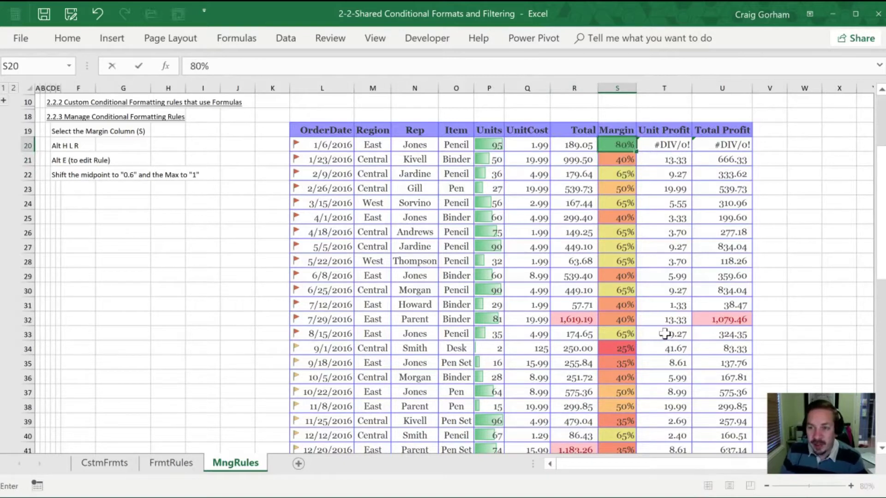
key(Return)
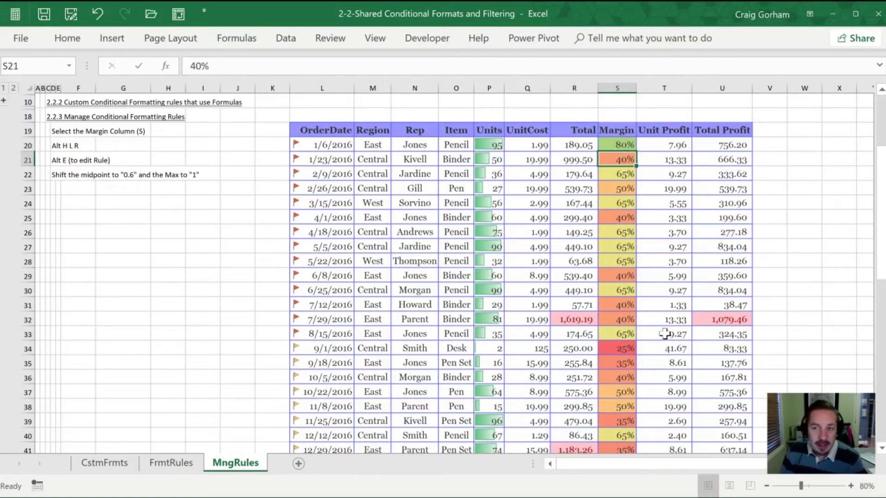
key(Up)
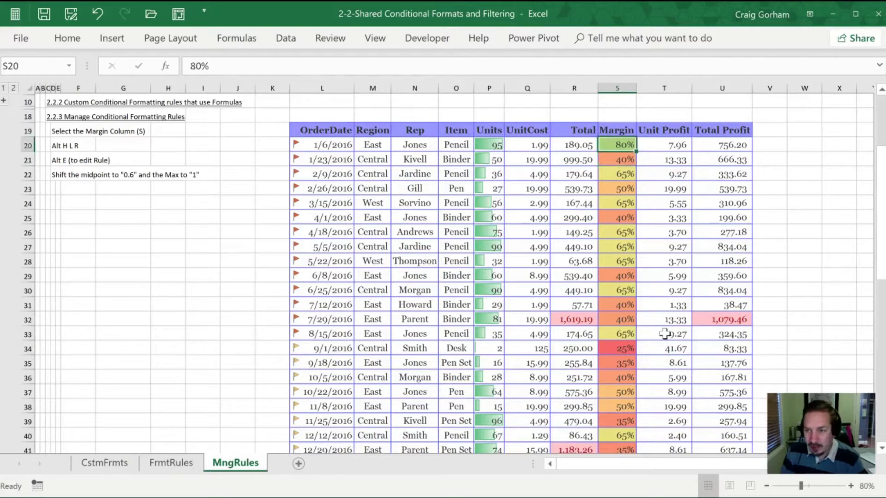
text(65)
key(Return)
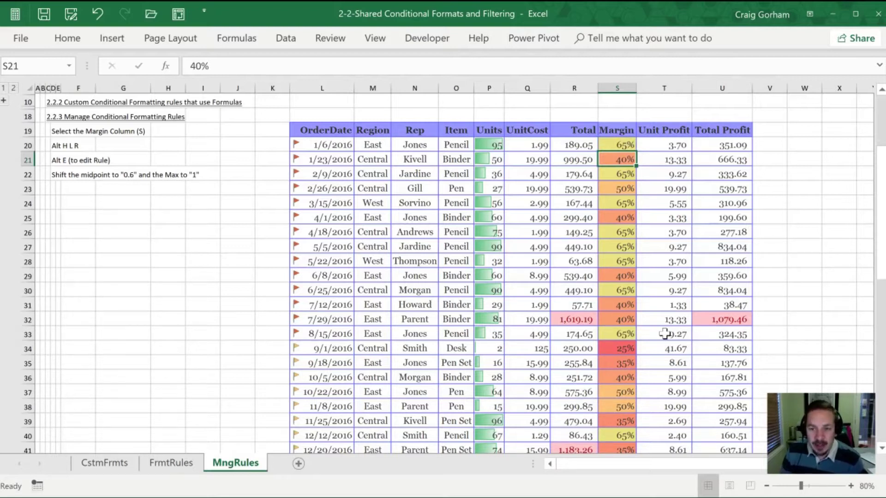
Step: Select the OrderDate values in L20:L62 and open their Icon Set conditional formatting rule for editing
click(325, 185)
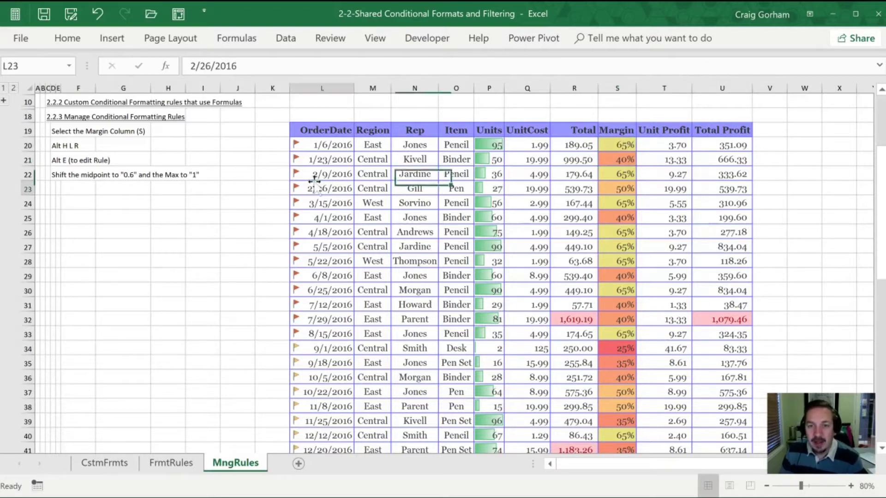
click(322, 143)
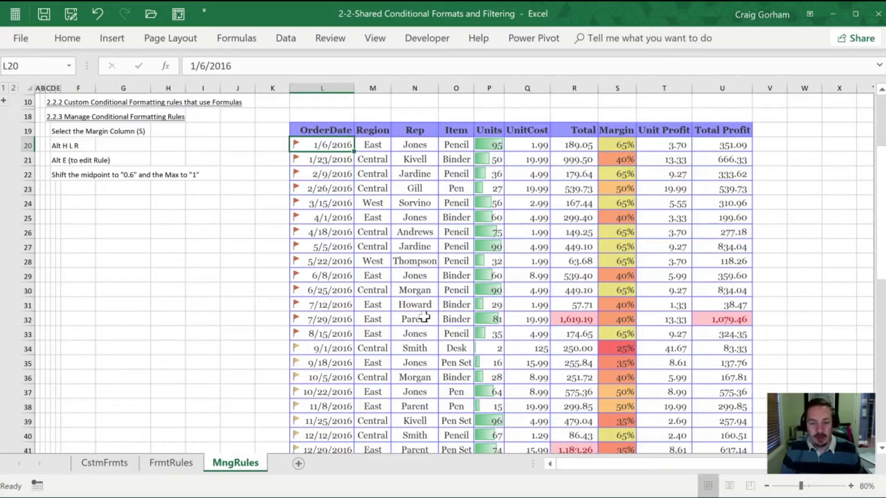
key(ctrl+shift+Down)
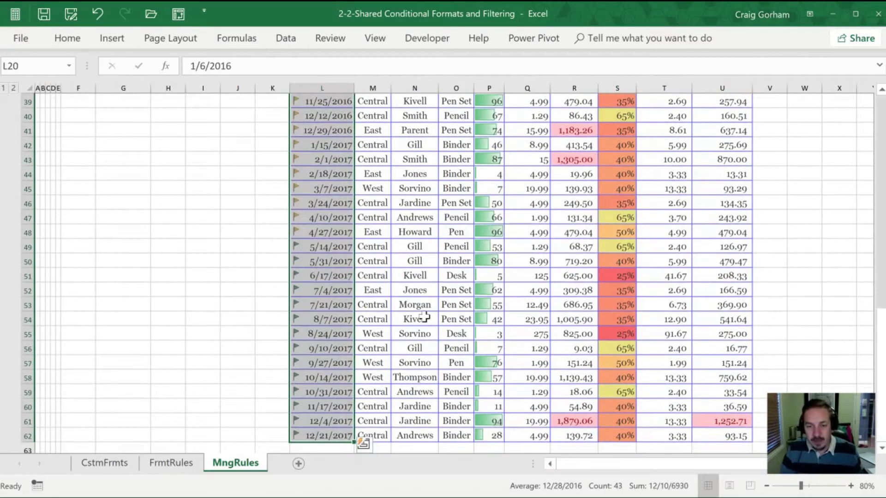
key(alt)
key(h)
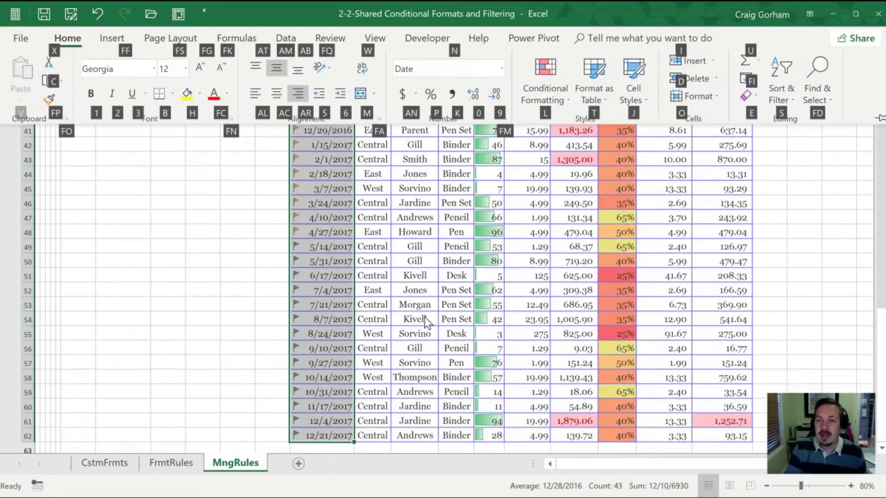
key(l)
key(r)
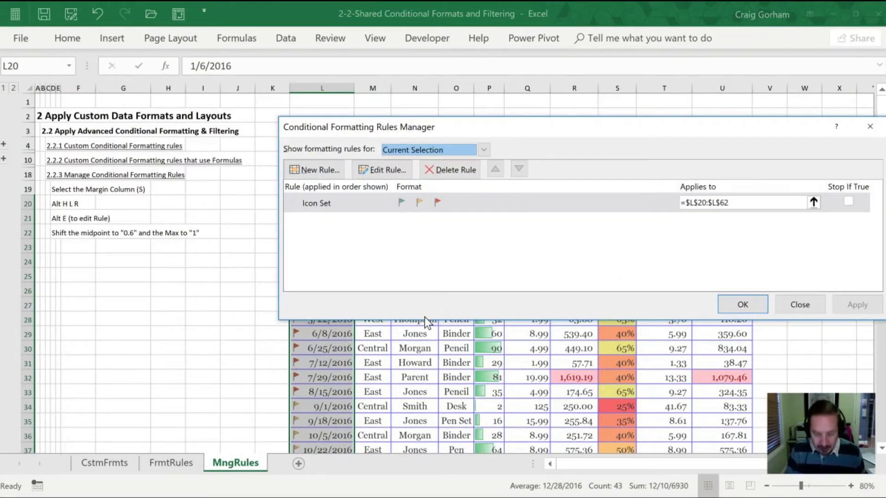
key(alt+e)
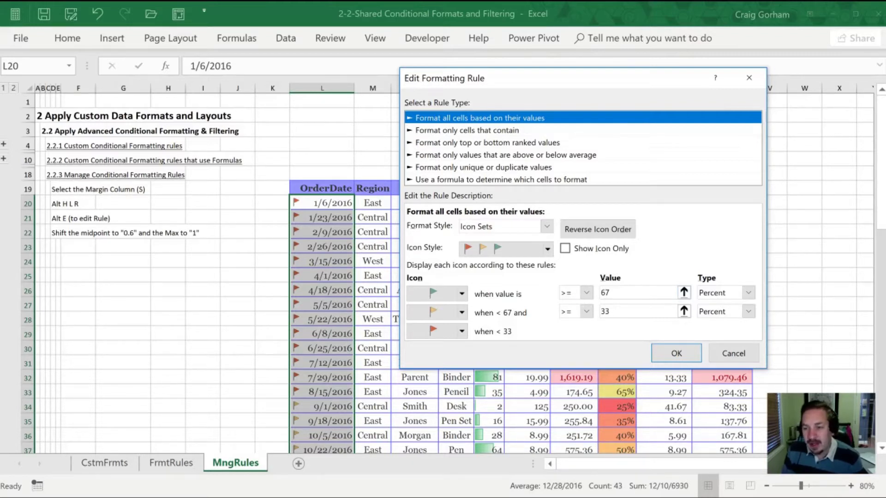
Step: Review the threshold types and icon styles available for the OrderDate icon set rule
click(749, 292)
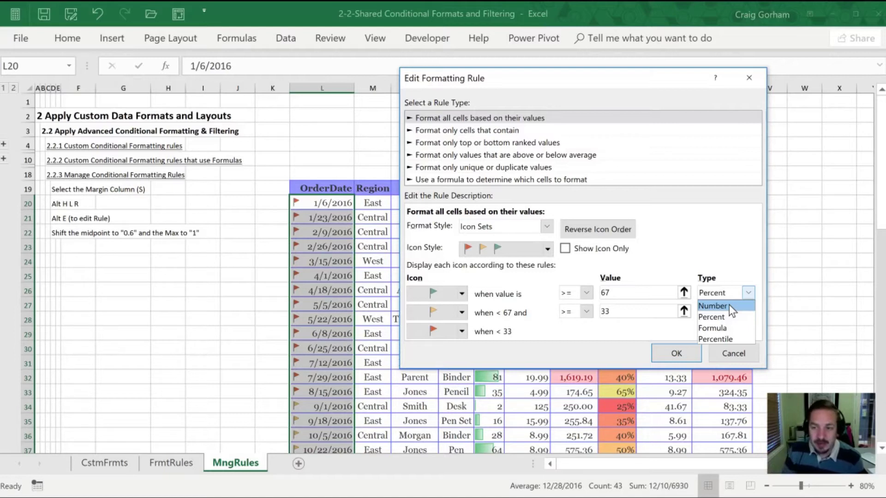
click(544, 248)
click(545, 249)
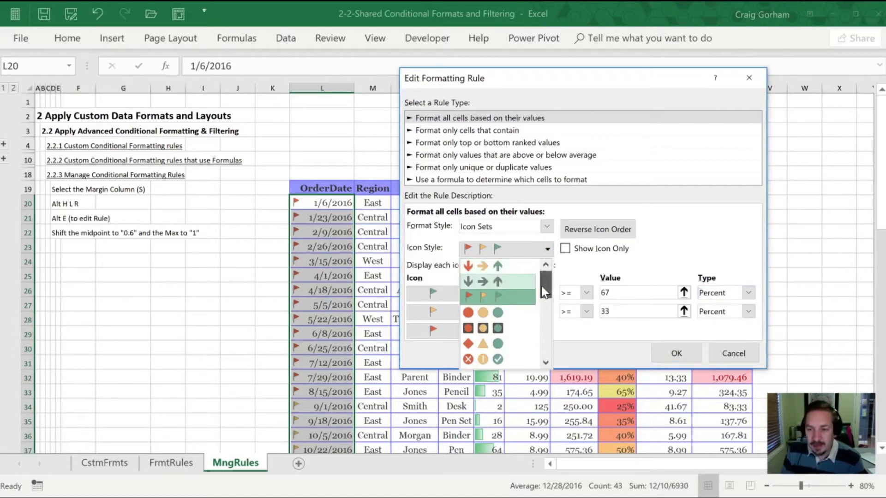
click(590, 264)
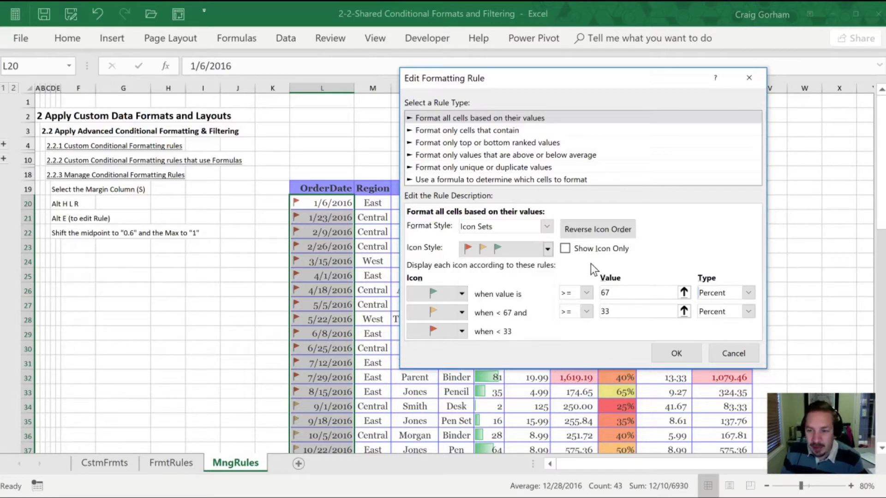
Step: Assign the red flag to values at or above 67 percent and the green flag to values below 33 percent
click(461, 294)
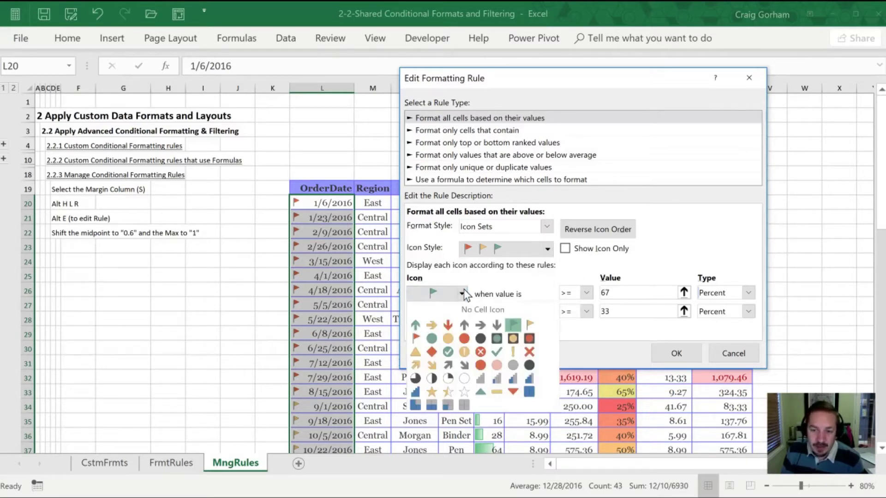
click(414, 337)
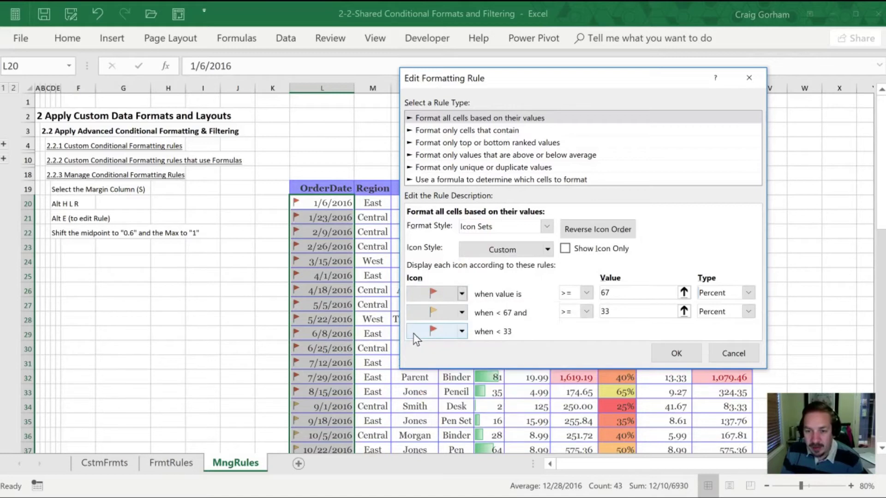
click(463, 330)
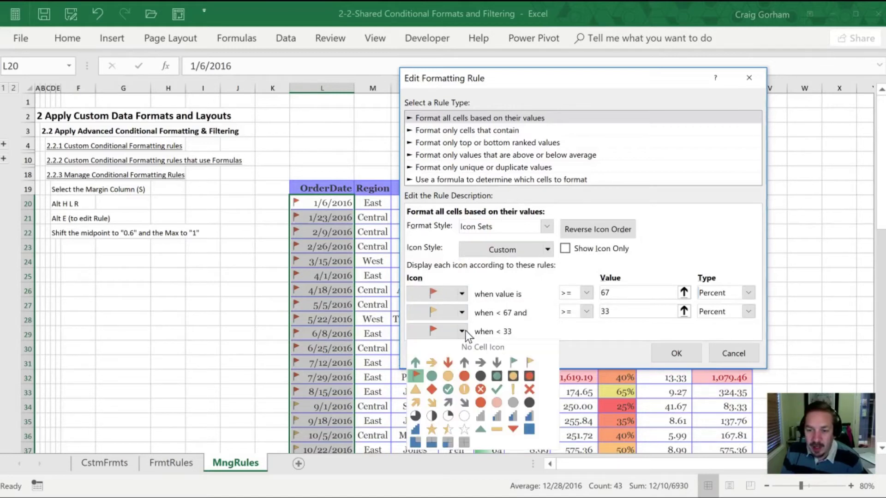
click(513, 365)
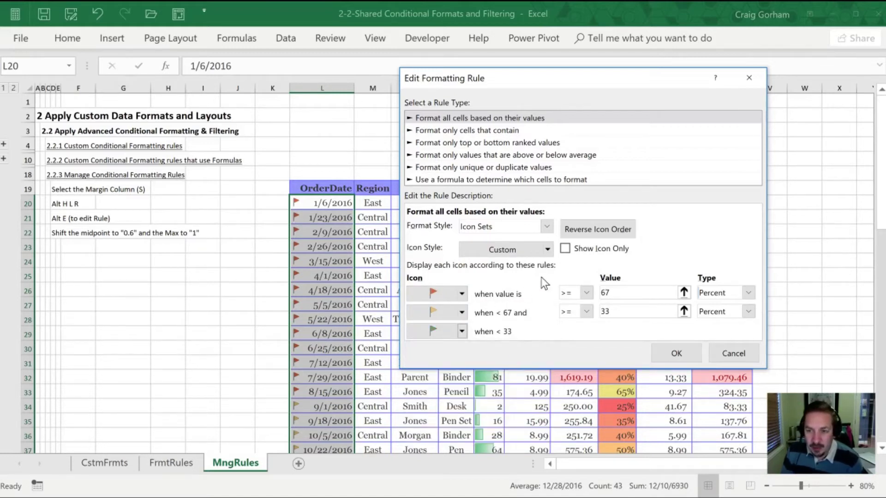
Step: Enable Show Icon Only for the OrderDate rule, apply the edited rule, and close the Rules Manager
click(565, 248)
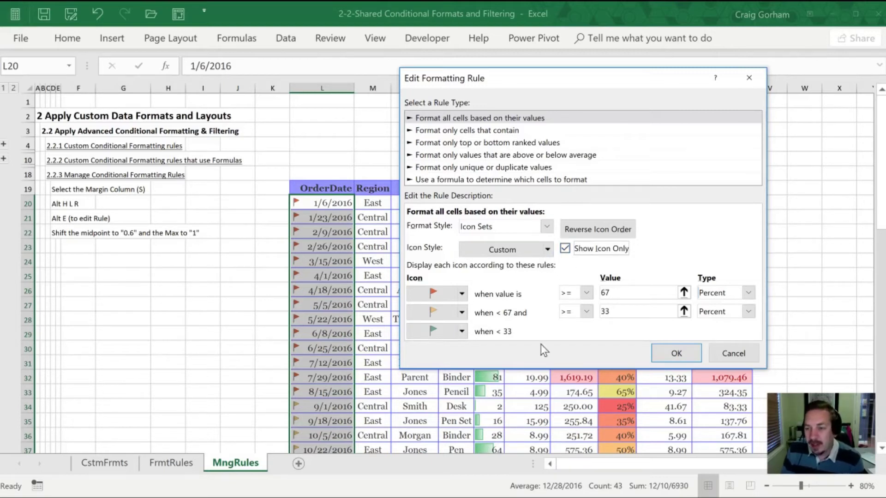
click(673, 353)
click(865, 308)
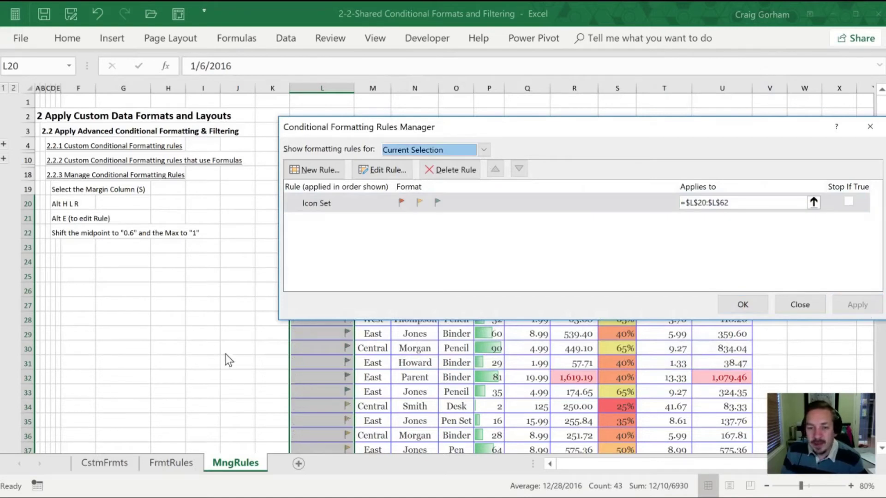
click(740, 304)
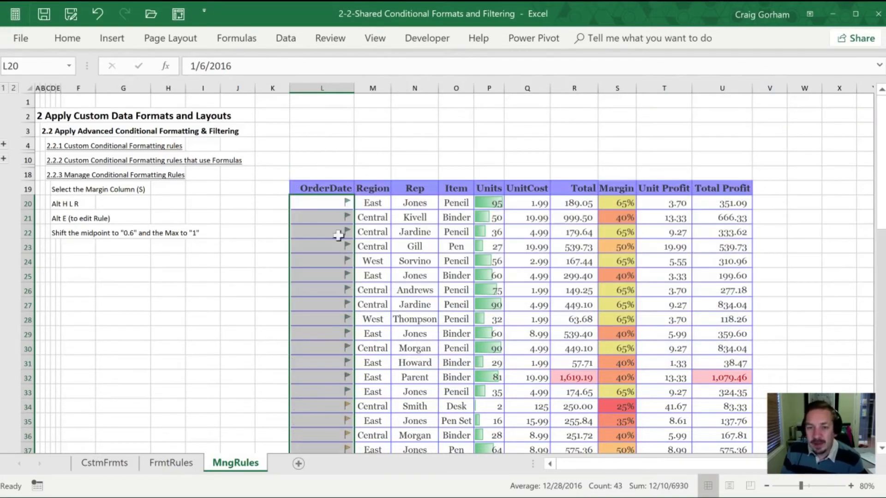
Step: Examine the flag icons throughout the OrderDate column, checking the underlying date in L49
key(Down)
scroll(321, 261, down, 12)
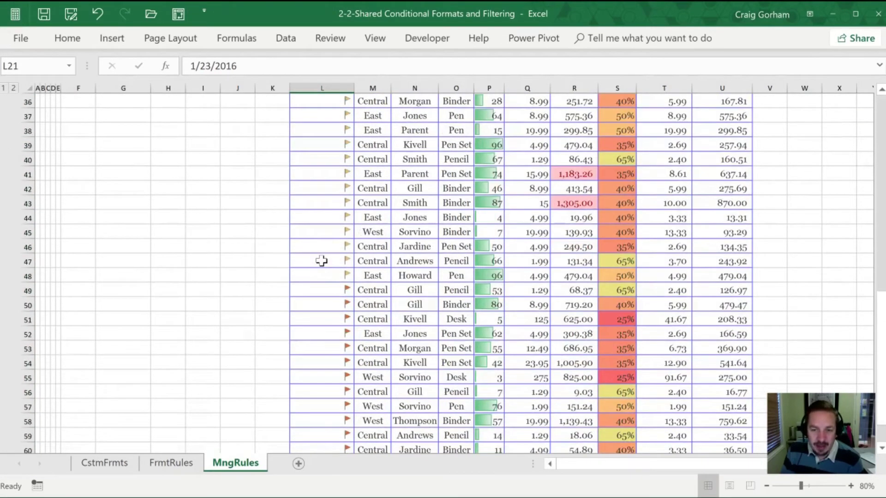
scroll(321, 261, down, 3)
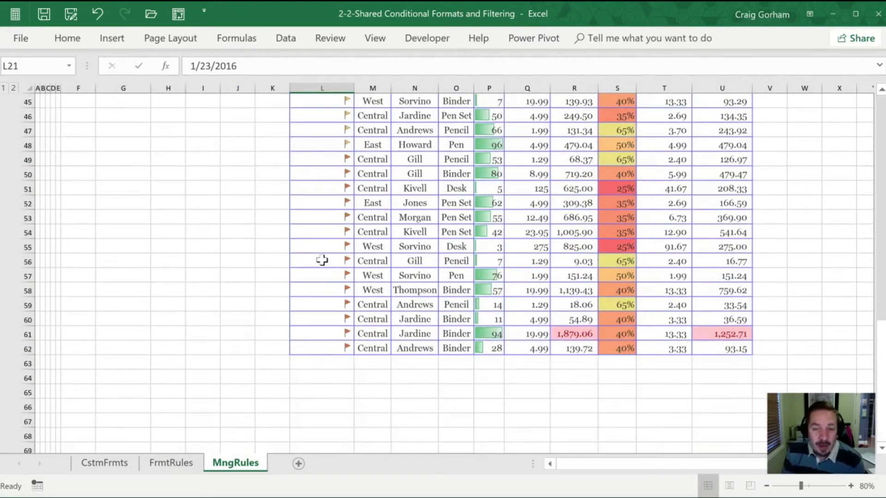
scroll(322, 260, up, 4)
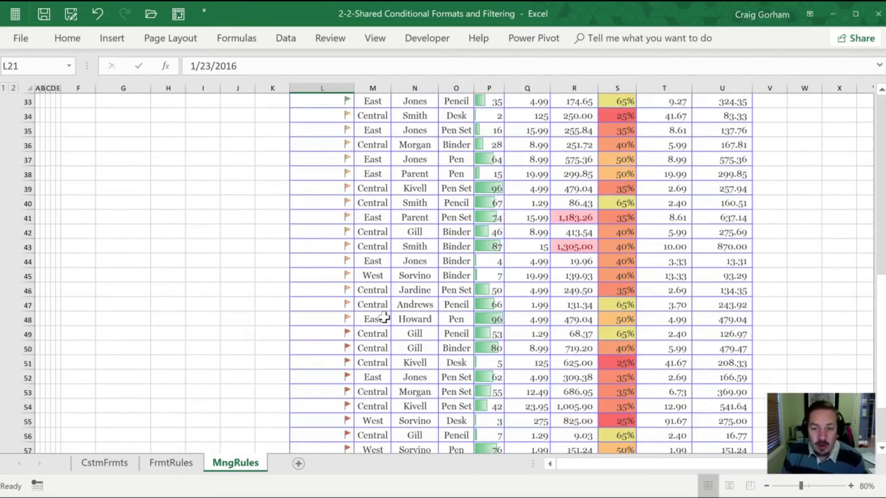
click(321, 333)
scroll(321, 343, down, 2)
scroll(321, 342, down, 1)
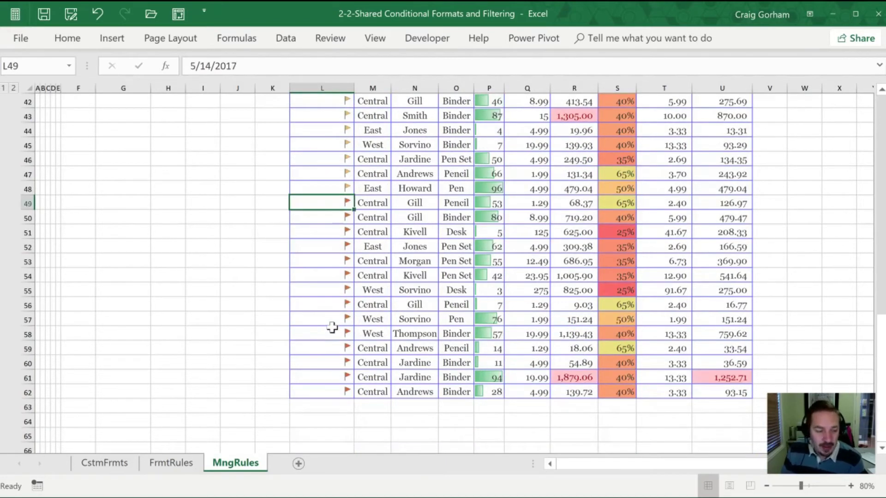
scroll(340, 342, up, 5)
scroll(340, 346, up, 4)
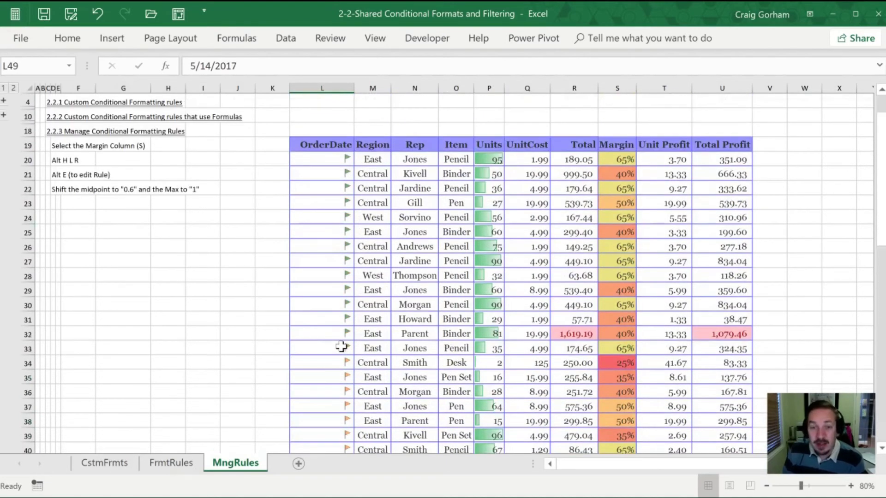